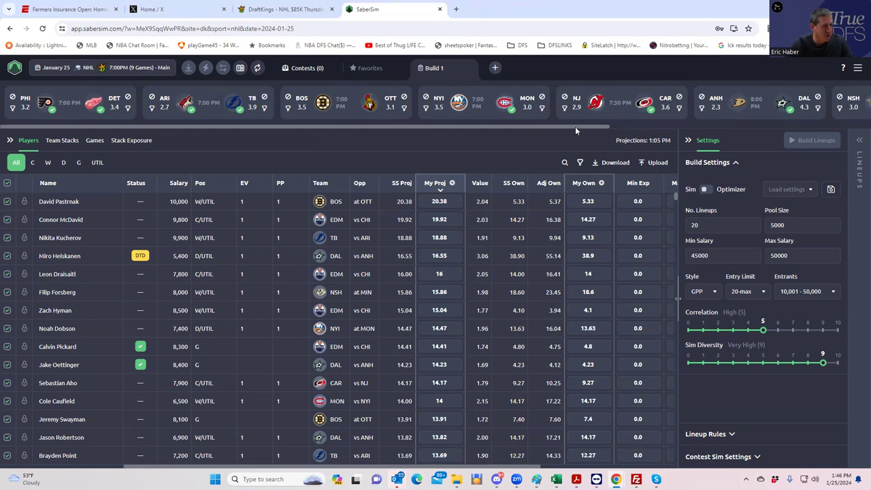
Step: Switch to the NHLDK_Proj workbook in Excel and review the highest Sheets Value Scores on the TrueDFS sheet
drag(576, 126, 508, 122)
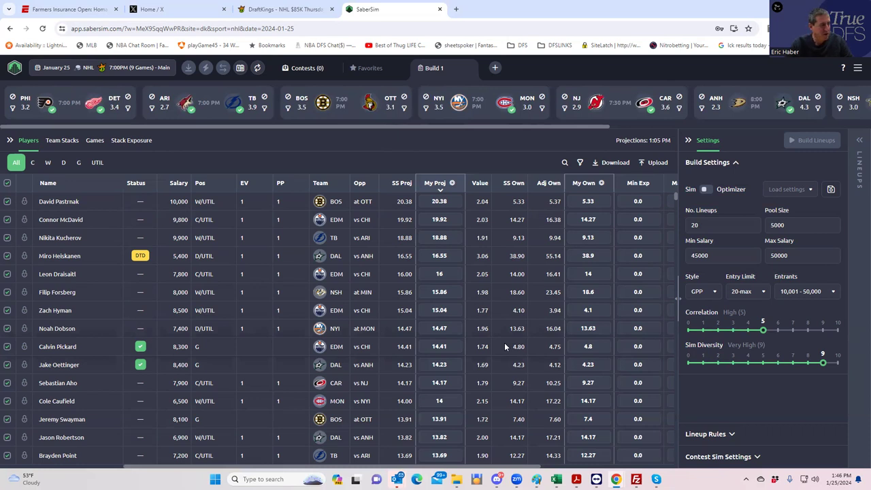
right_click(556, 479)
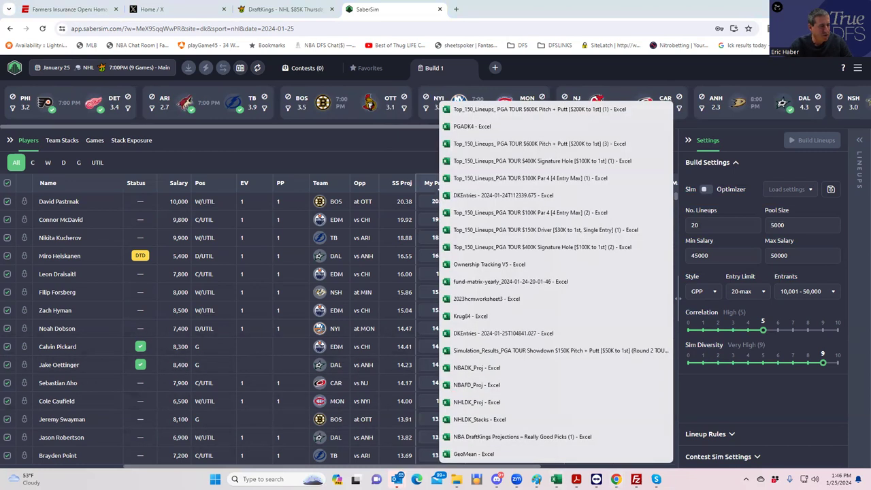
click(475, 402)
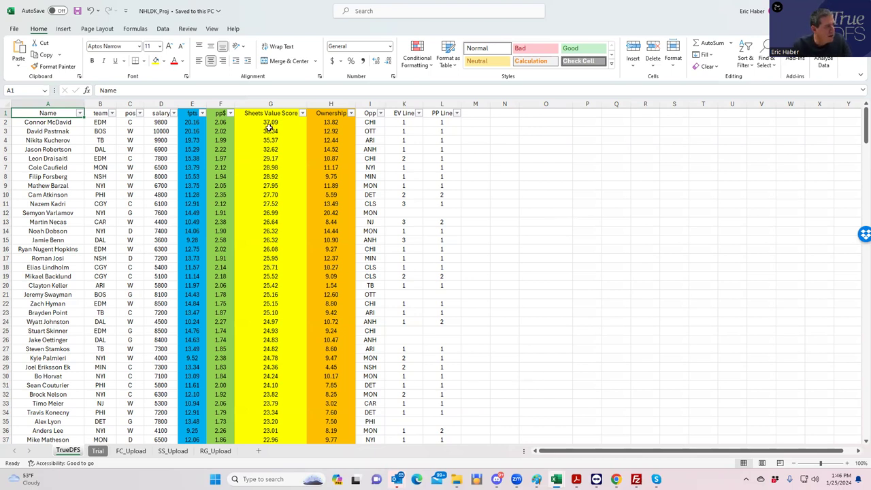
drag(273, 121, 273, 214)
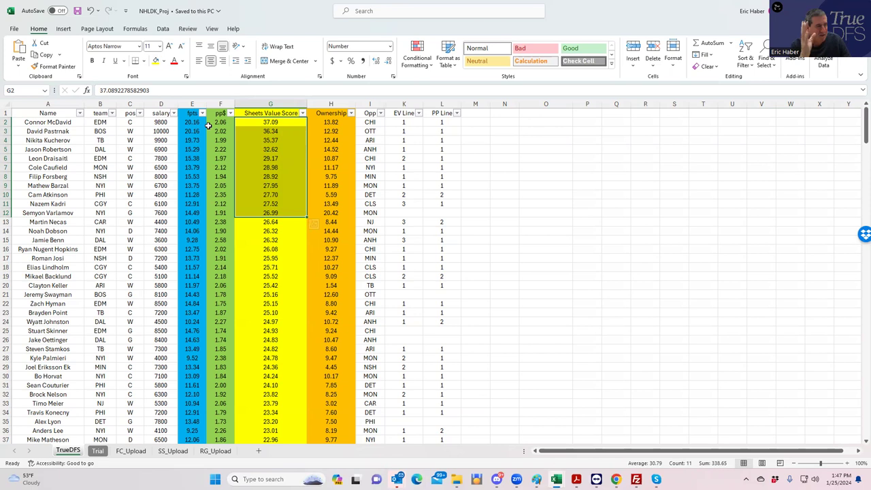
click(466, 202)
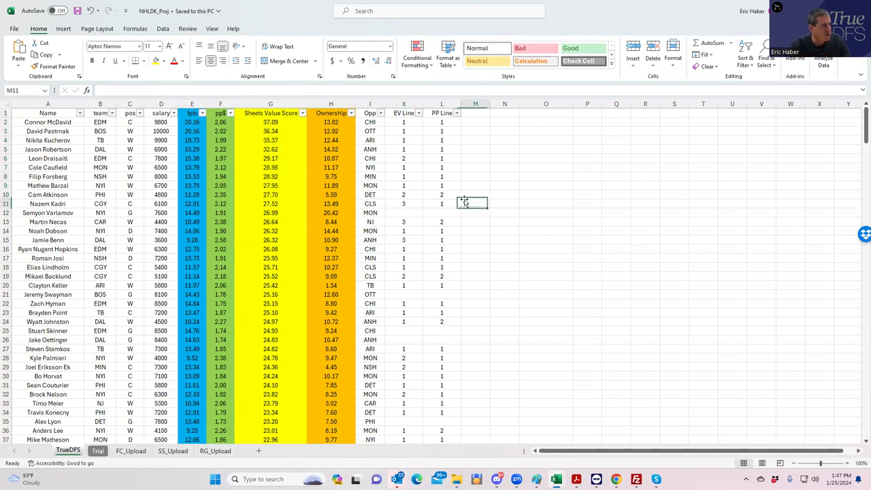
Step: Examine the names, teams and positions of the top-ranked players, then check the teams and salaries of the EDM skaters
drag(42, 122, 143, 302)
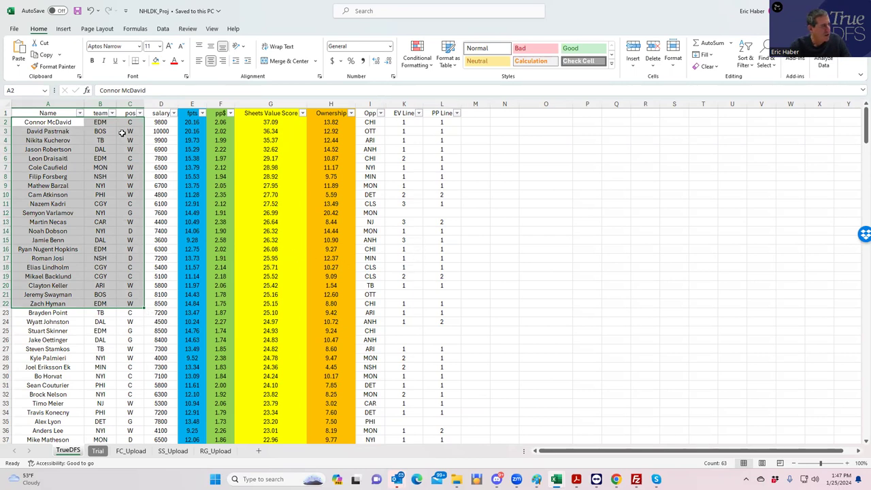
click(98, 122)
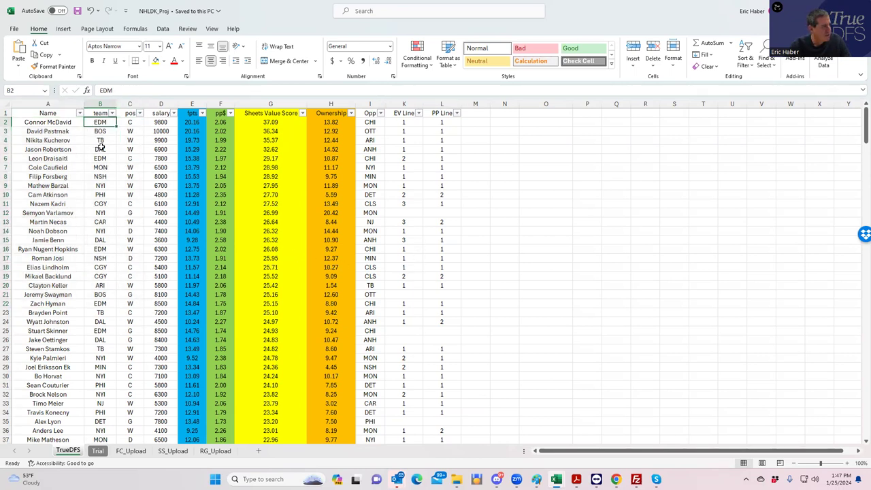
click(98, 158)
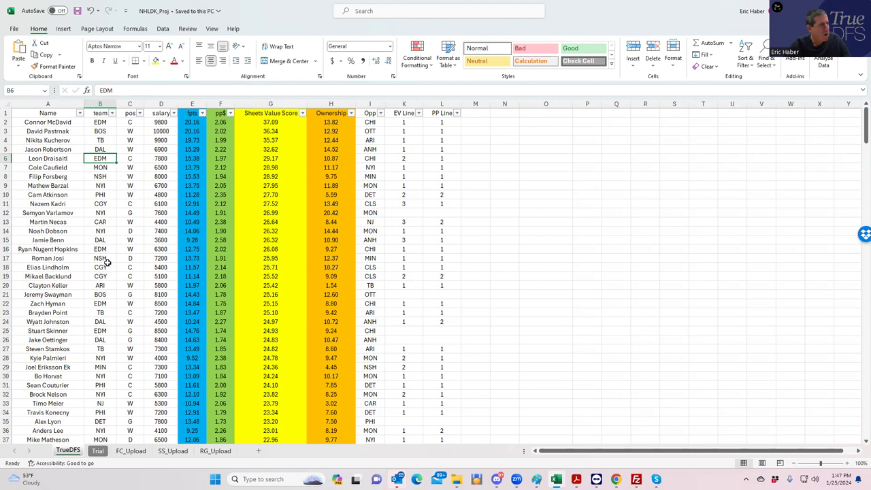
drag(37, 121, 129, 298)
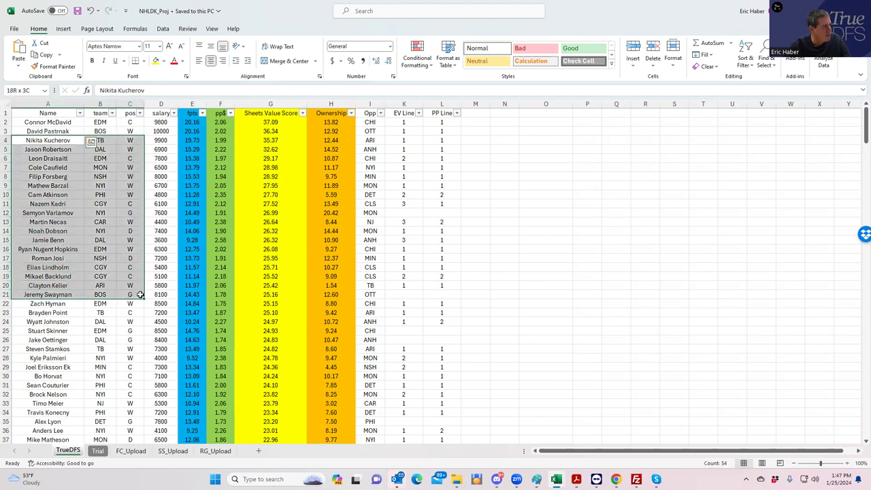
click(130, 231)
click(99, 121)
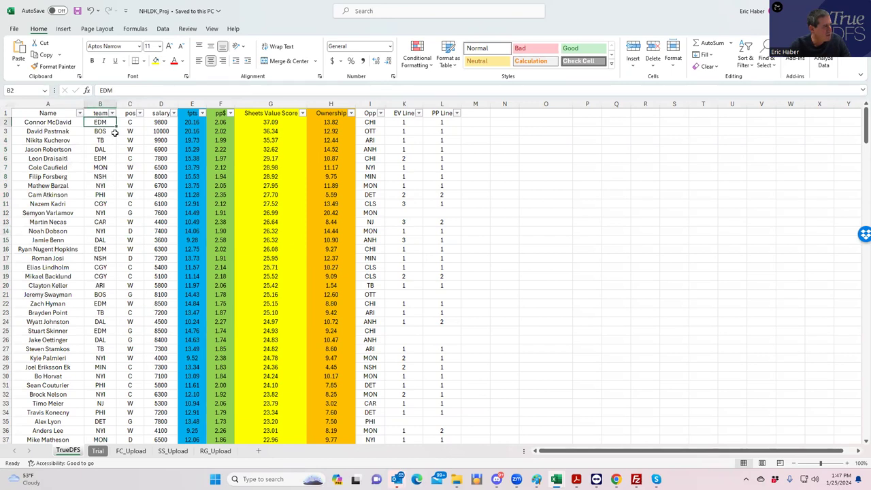
click(104, 157)
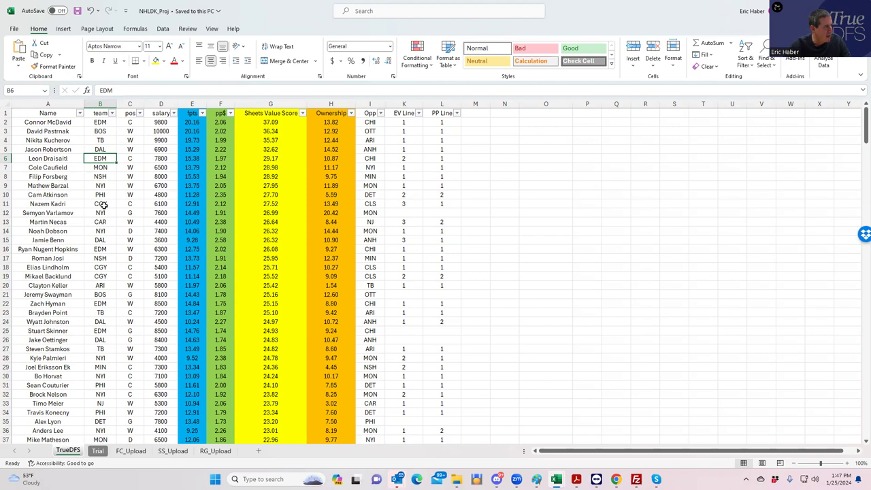
click(97, 249)
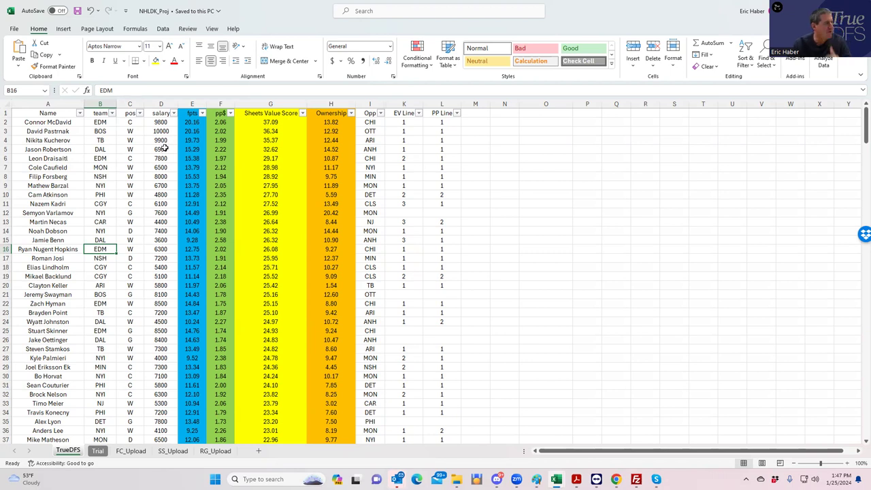
click(164, 123)
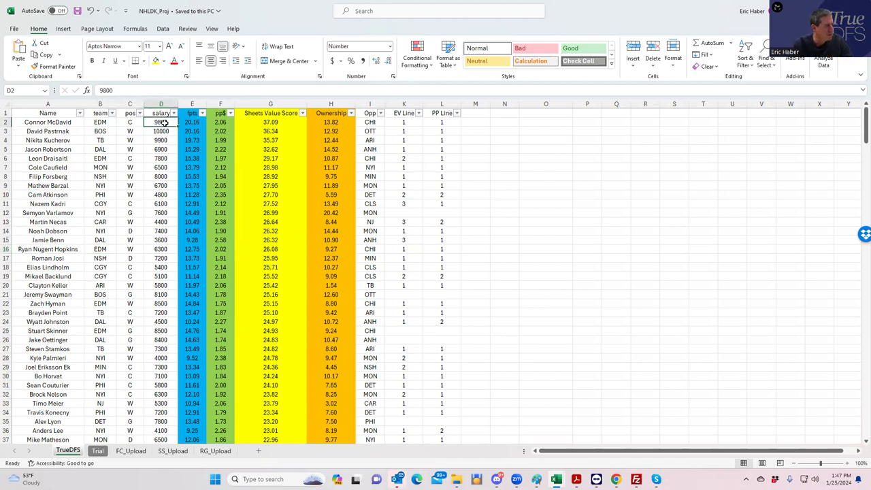
click(164, 159)
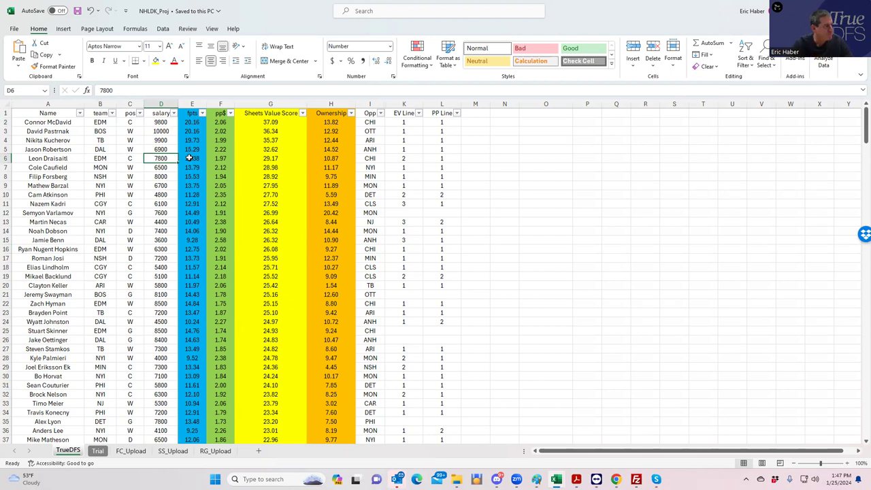
click(161, 303)
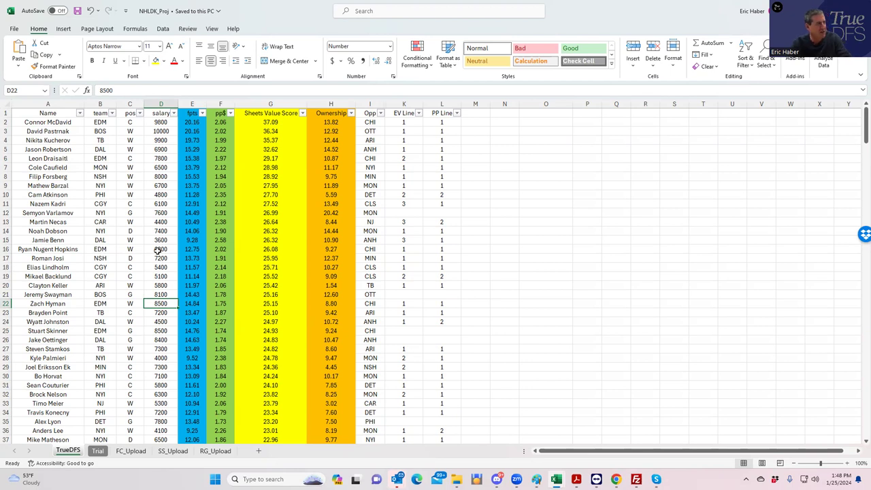
Step: Check the team and salary entries of the top BOS and TB wings and the BOS goalie's row
click(102, 132)
click(164, 129)
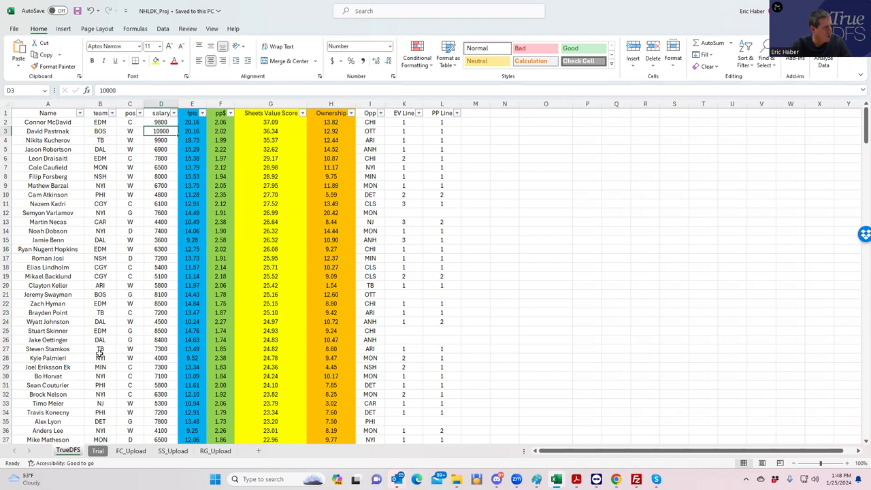
click(110, 296)
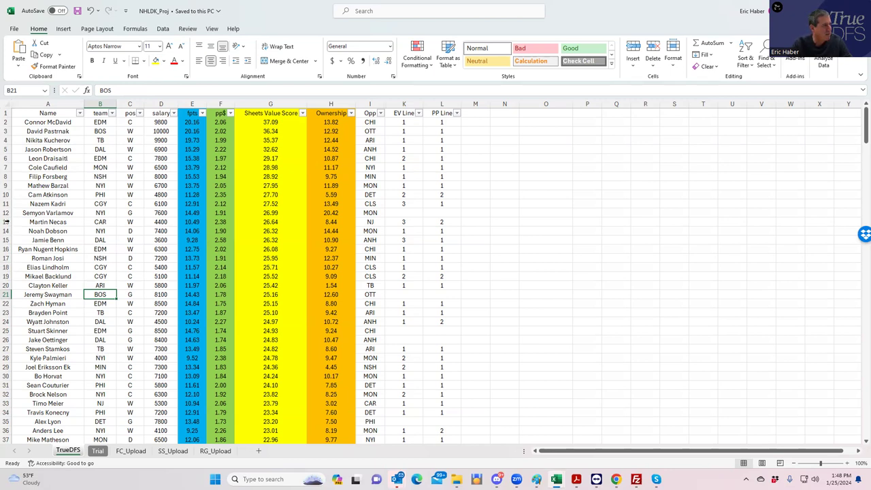
click(104, 142)
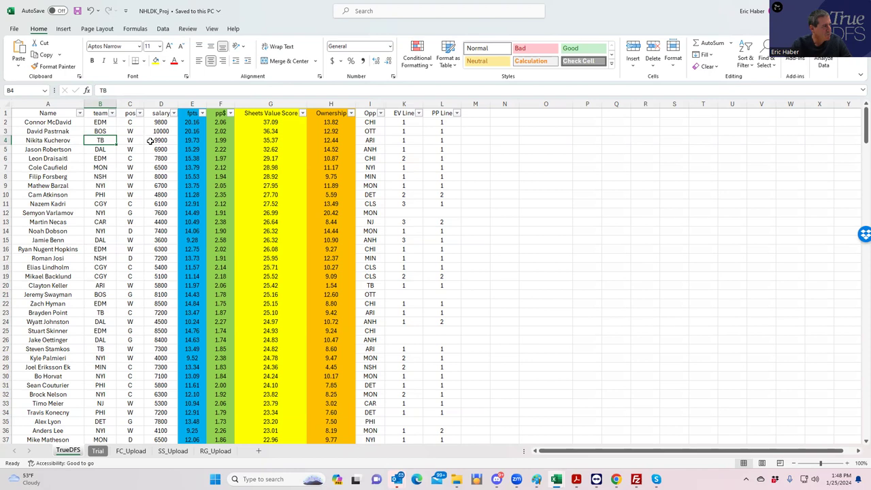
drag(99, 136, 102, 142)
click(156, 140)
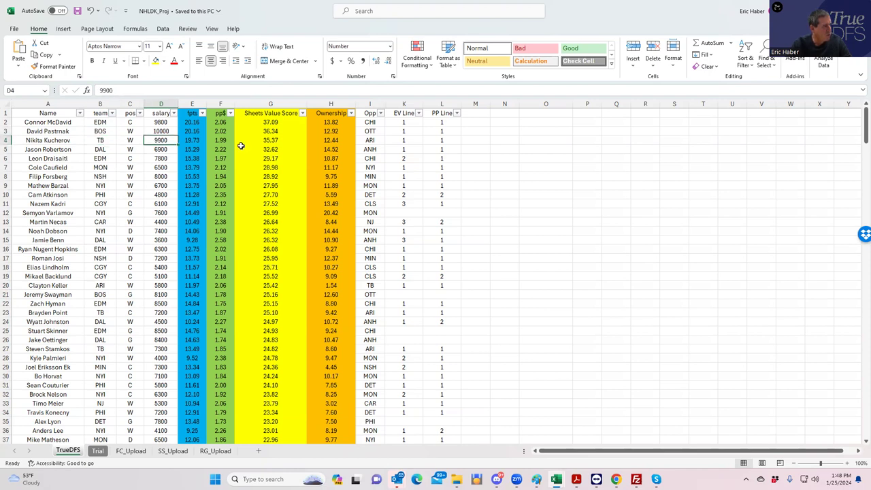
Step: Examine the teams and salaries of the mid-ranked players in rows 7 to 15, including MON, NYI and CGY
click(113, 167)
click(115, 184)
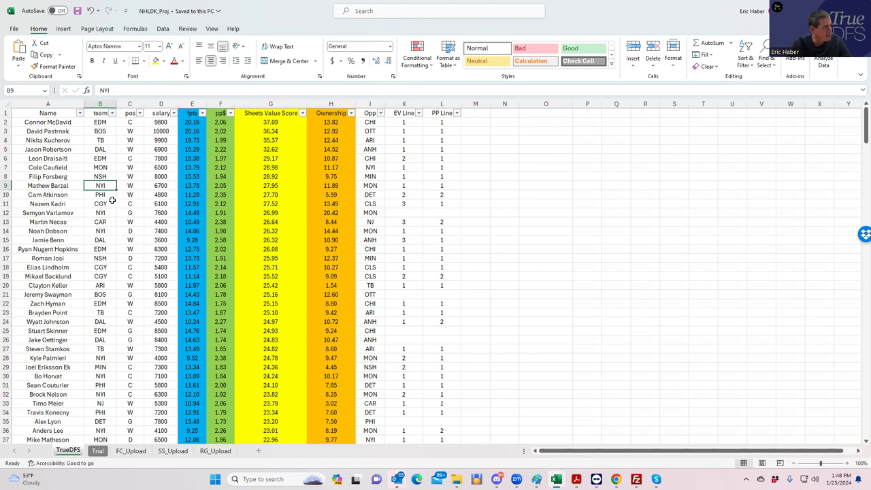
click(104, 203)
click(108, 185)
click(156, 186)
key(Down)
key(Down)
key(Down)
key(Down)
key(Down)
key(Up)
key(Up)
key(Up)
key(Up)
key(Up)
click(161, 220)
click(161, 239)
click(160, 169)
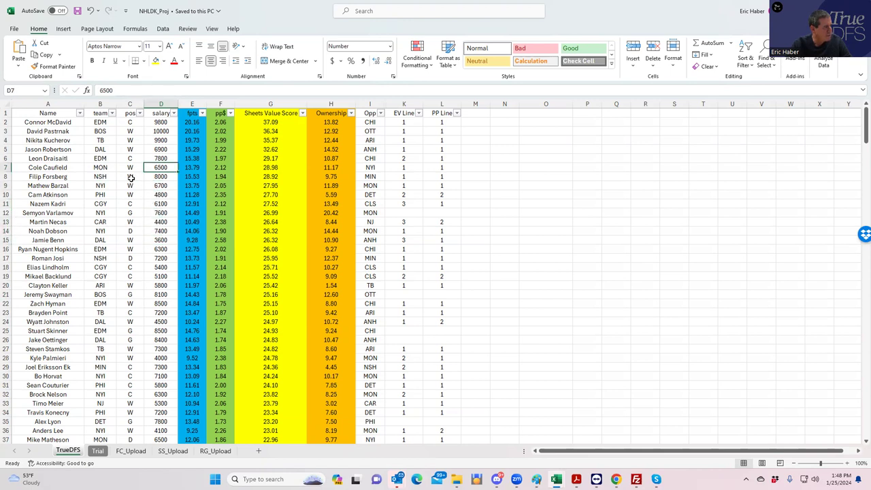
Step: Check the salaries of the cheaper CAR, PHI and DAL wings, the DAL wing's PP line, and two CGY centers' salaries
click(163, 223)
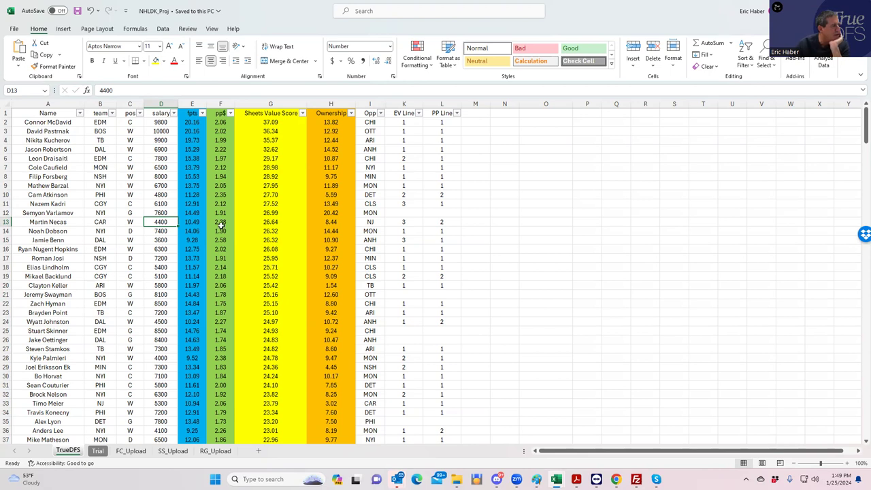
click(157, 194)
click(162, 239)
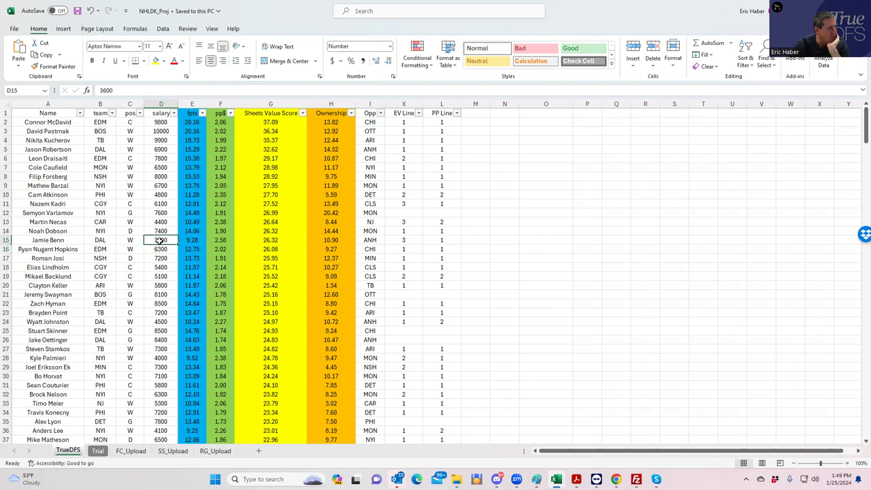
click(439, 239)
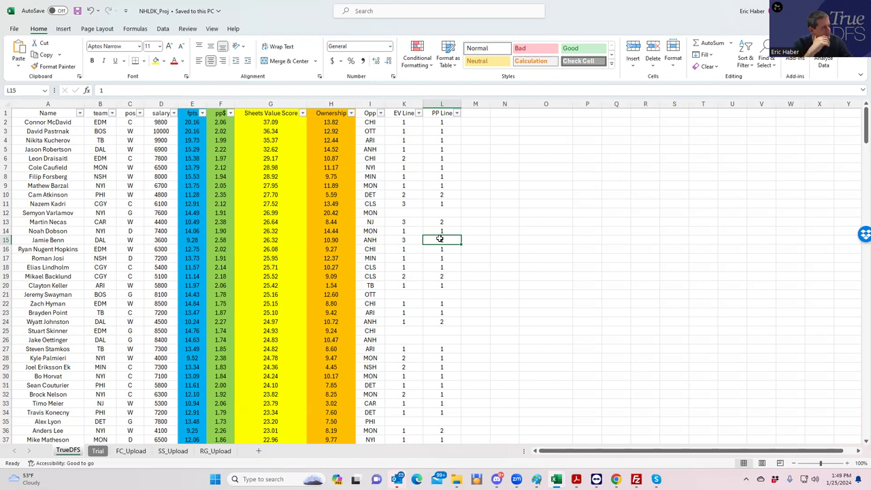
click(97, 203)
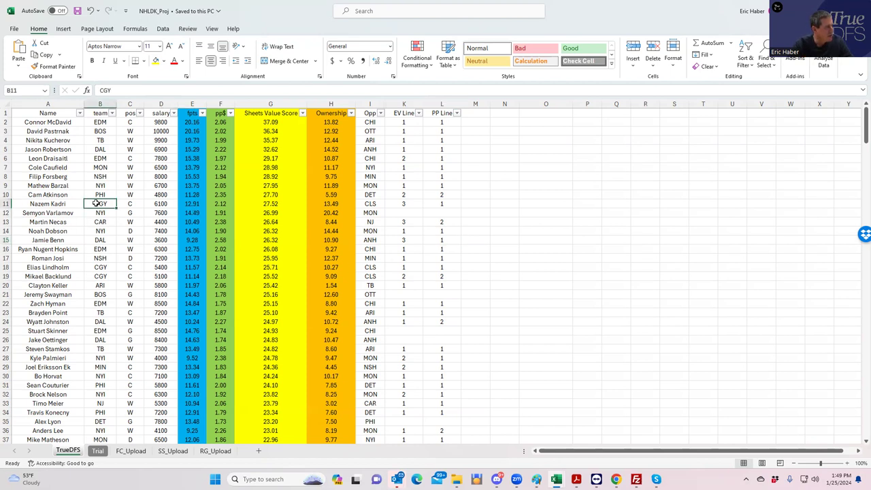
click(164, 268)
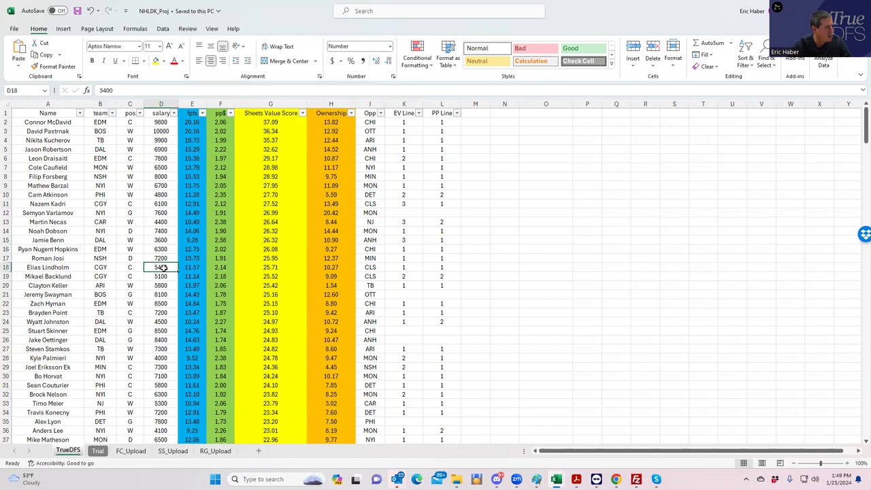
click(163, 277)
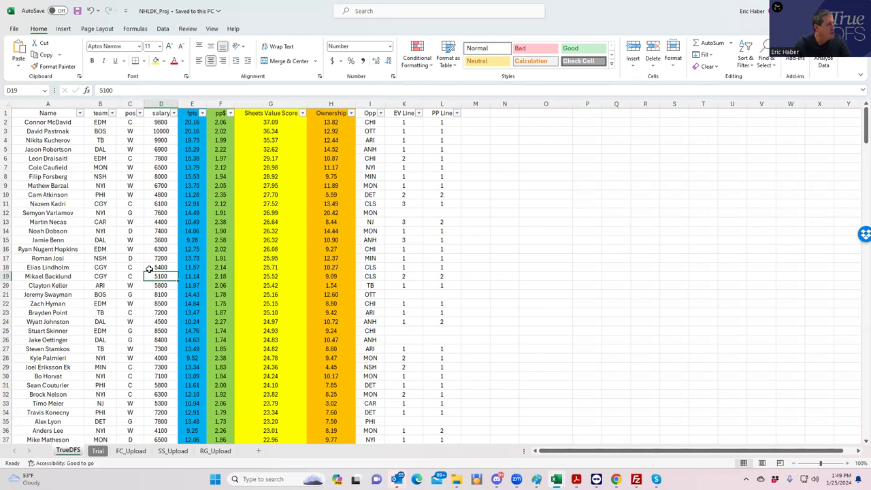
Step: Review the goalies among the top rows, checking the NYI goalie's salary and ownership and the DET goalie's salary
click(160, 212)
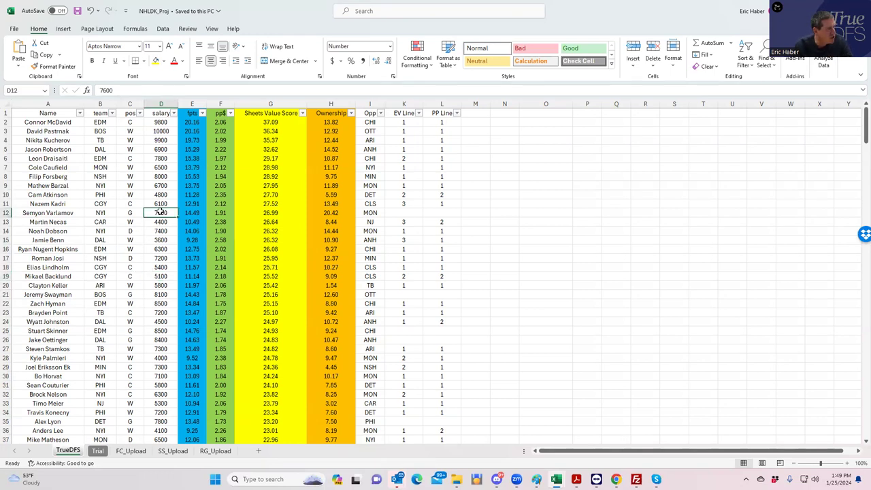
click(325, 212)
click(127, 220)
click(126, 284)
click(127, 294)
click(136, 329)
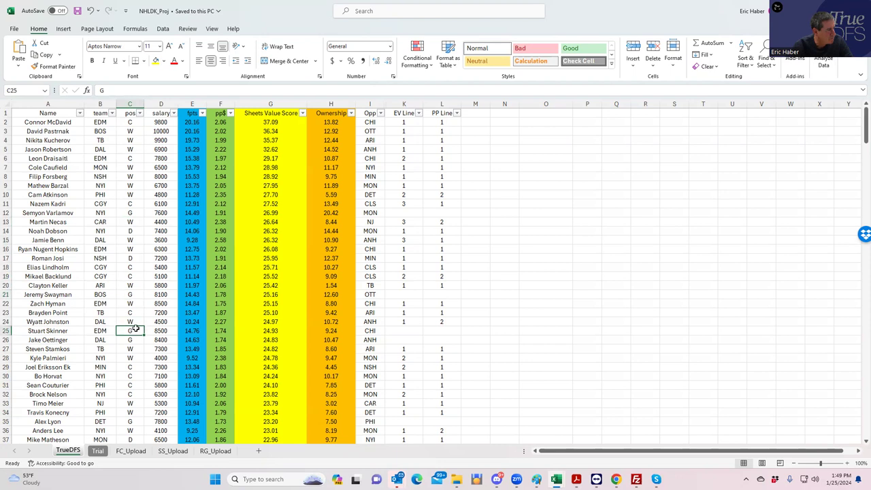
click(129, 421)
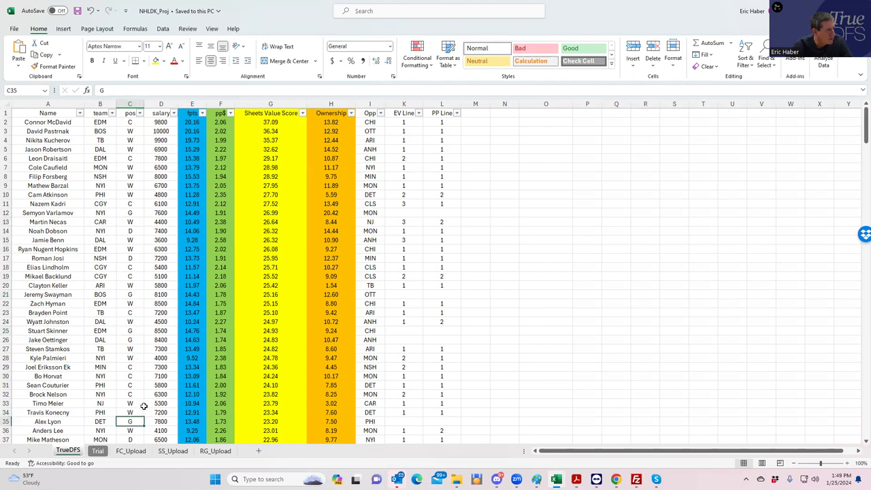
click(170, 422)
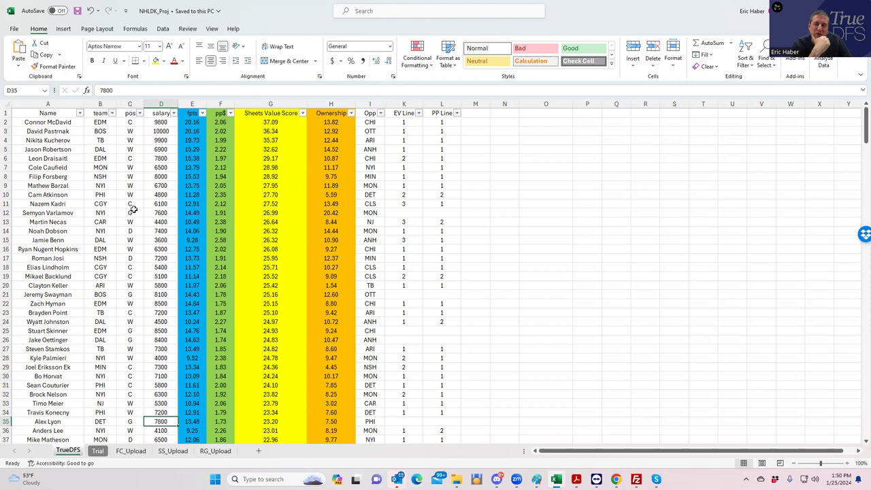
Step: Switch to the NHLDK_Stacks workbook and sort the teams by raw stack from largest to smallest
mouse_move(556, 479)
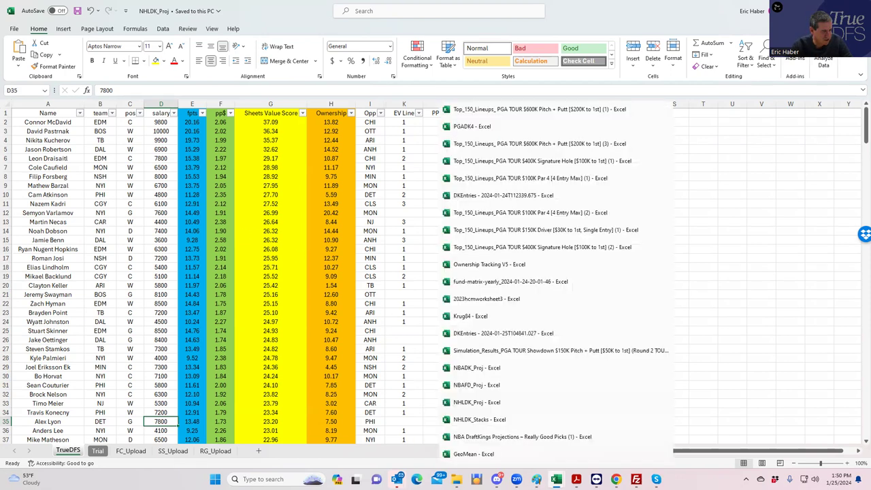
click(484, 420)
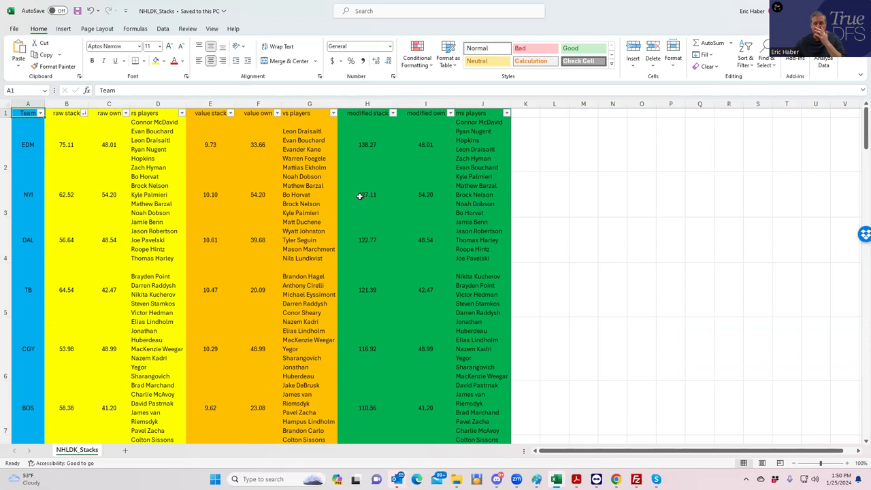
click(83, 113)
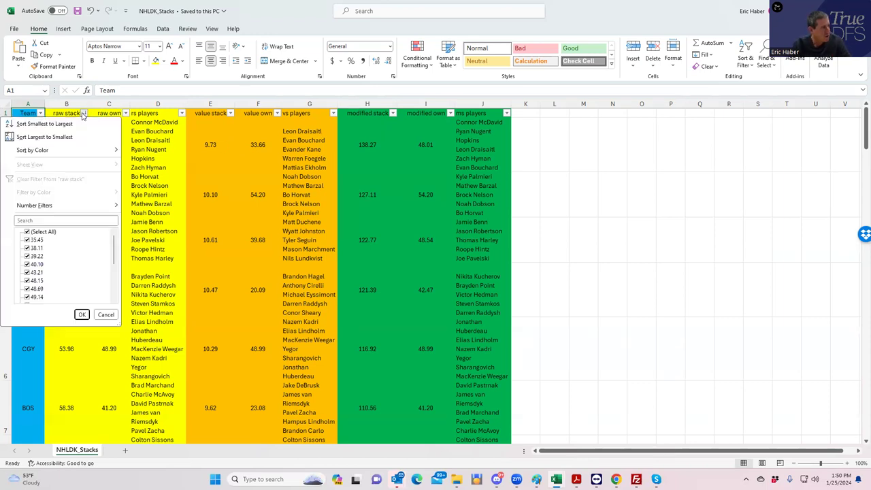
click(49, 137)
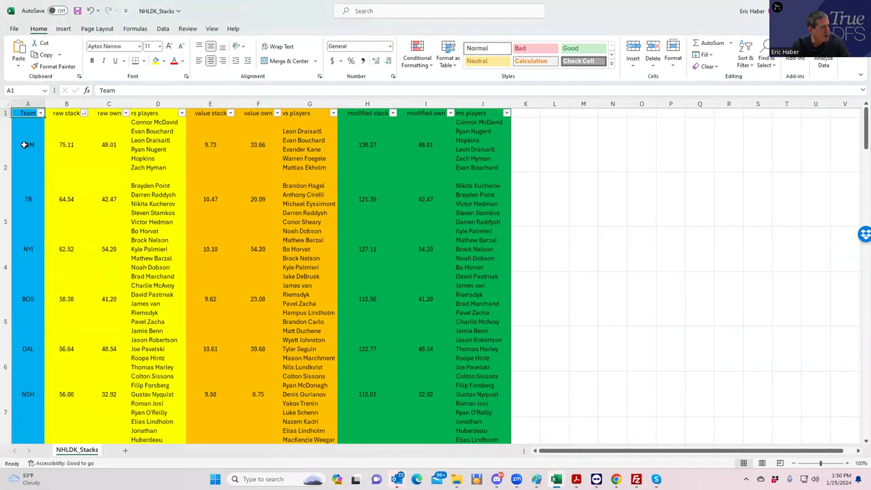
Step: Compare the raw stack values of the top five teams: EDM, TB, NYI, BOS and DAL
click(25, 145)
click(28, 200)
click(61, 148)
click(57, 207)
click(57, 238)
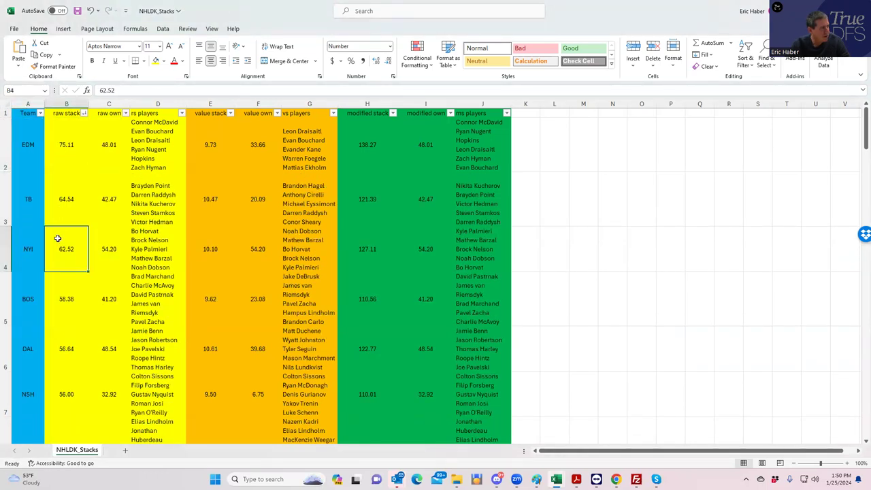
click(30, 203)
click(32, 250)
click(63, 249)
click(47, 203)
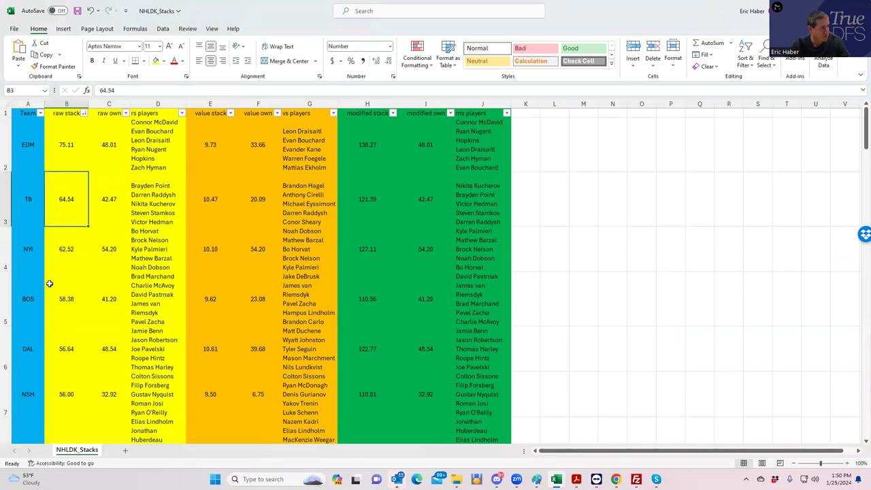
click(64, 301)
click(75, 347)
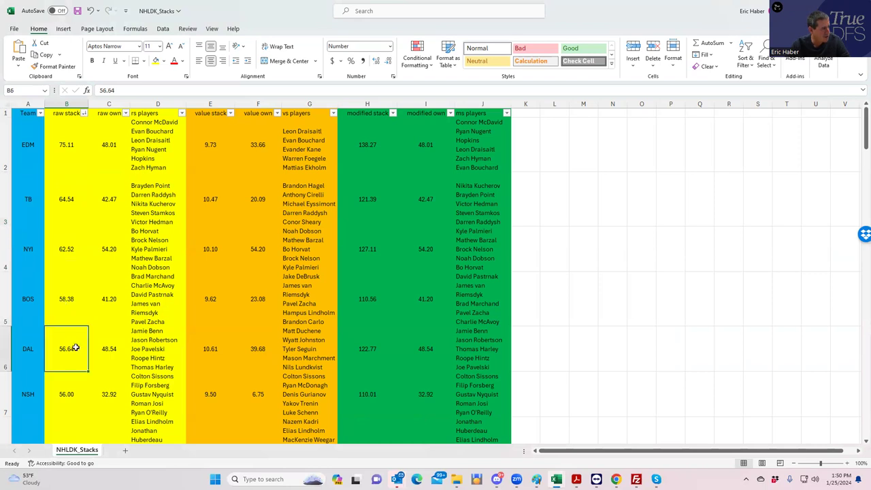
Step: Sort the teams by value stack from largest to smallest and review the leaders MON, CAR, DAL and TB
click(231, 113)
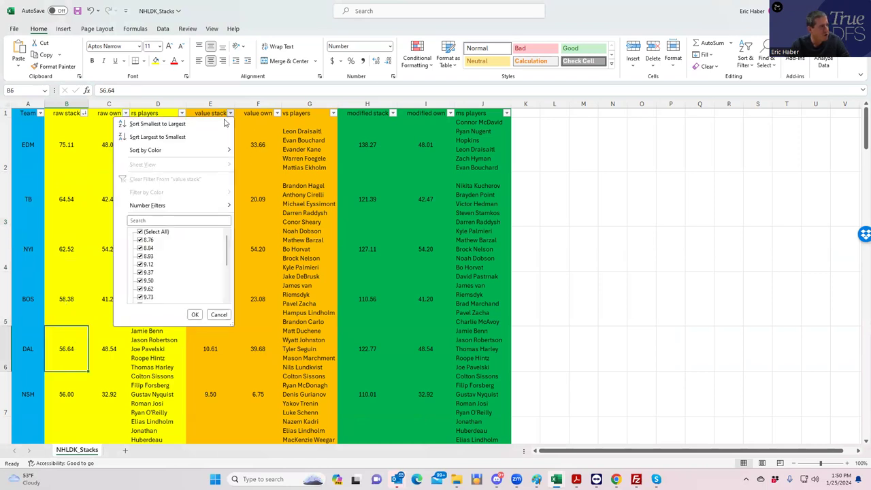
click(189, 140)
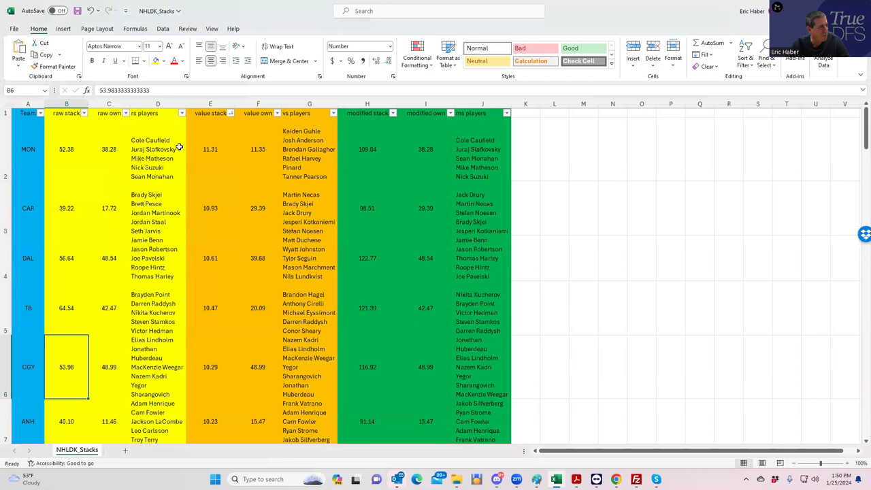
click(31, 153)
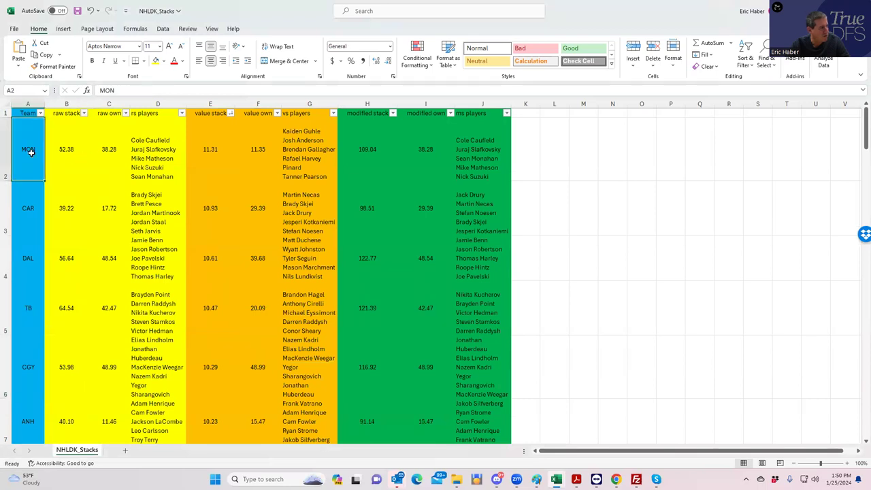
click(27, 210)
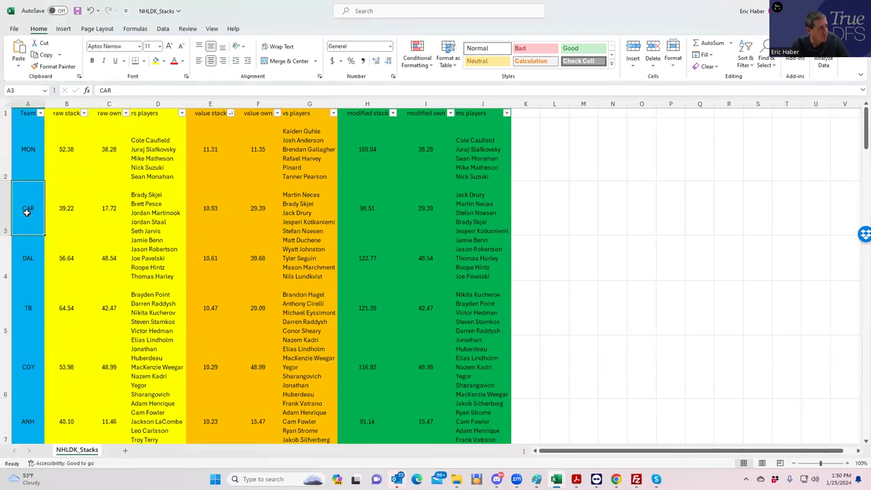
click(26, 256)
click(30, 303)
click(33, 256)
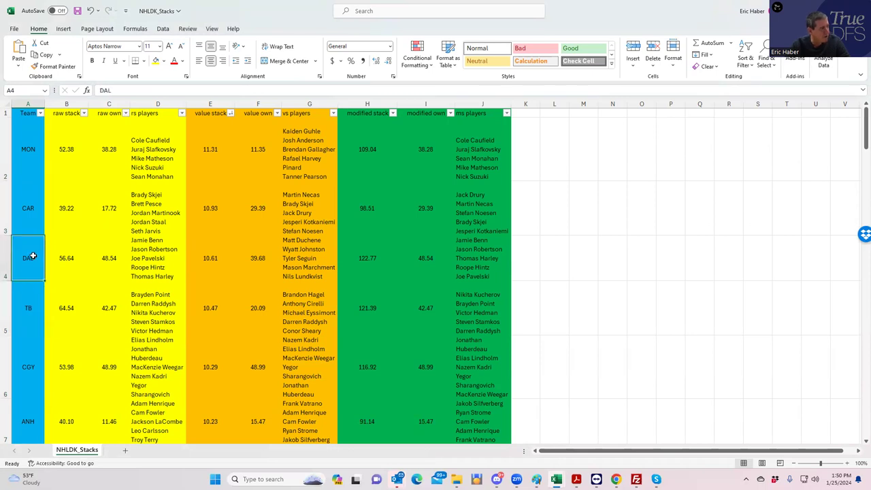
click(28, 298)
click(34, 262)
Step: Sort the teams by raw stack from largest to smallest again and recheck TB and DAL
click(84, 114)
click(44, 137)
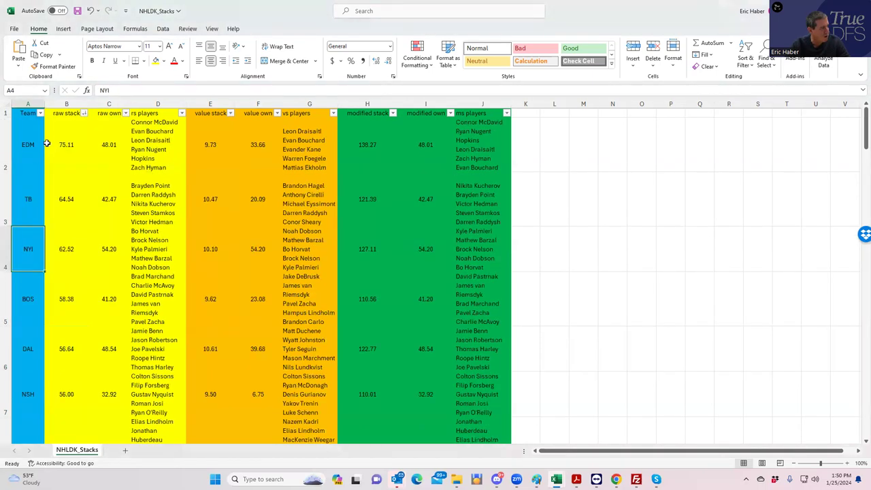
click(28, 213)
click(41, 330)
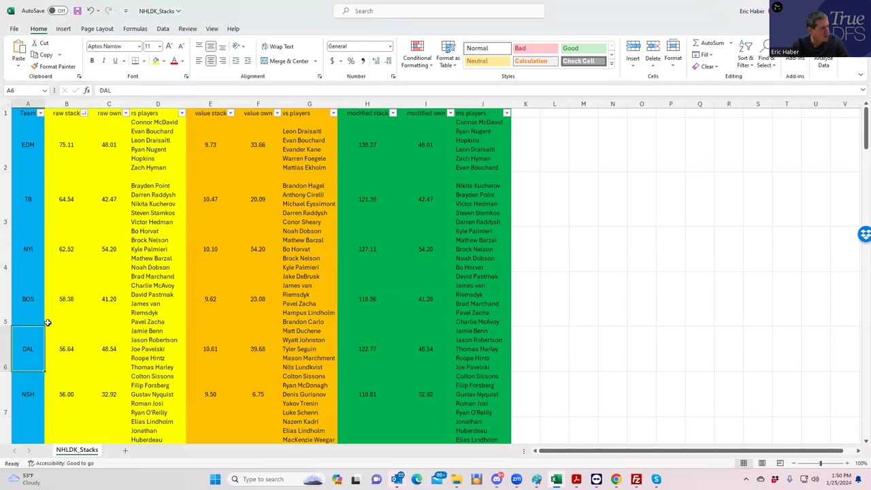
Step: Sort the teams by modified stack from largest to smallest and review EDM, NYI, DAL and TB, including TB's players and value stack
click(392, 115)
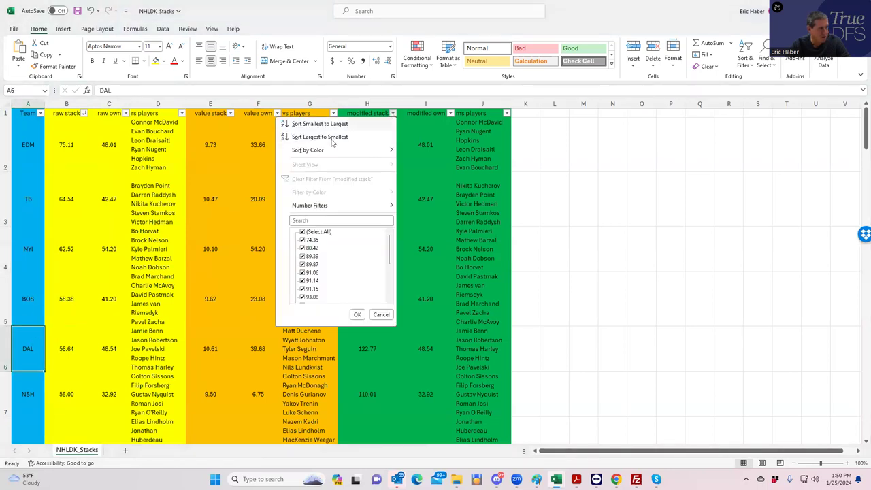
click(325, 138)
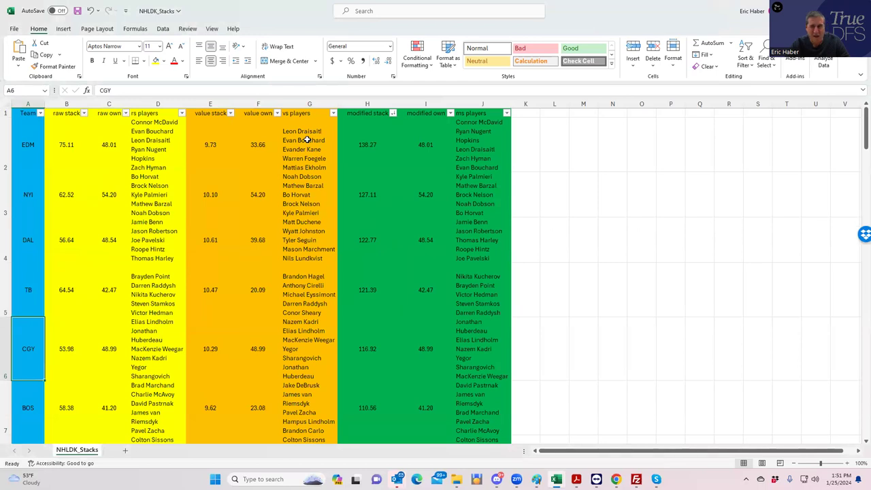
click(368, 144)
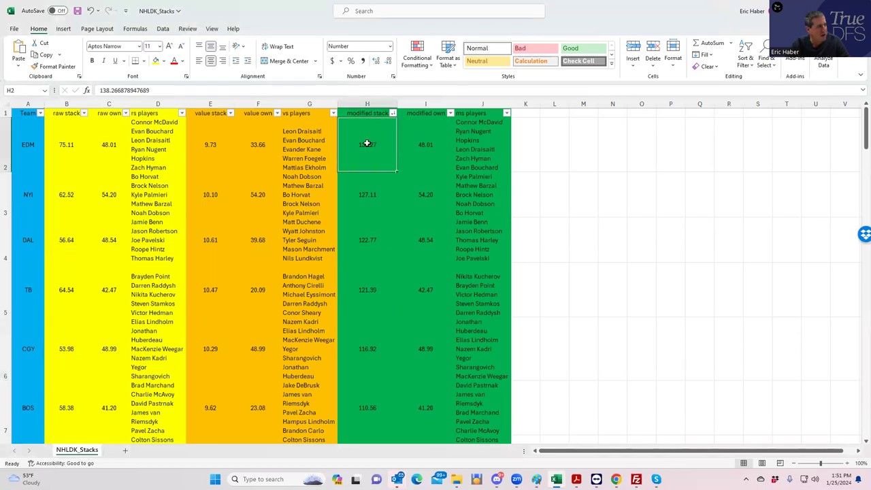
click(18, 164)
click(23, 194)
click(29, 245)
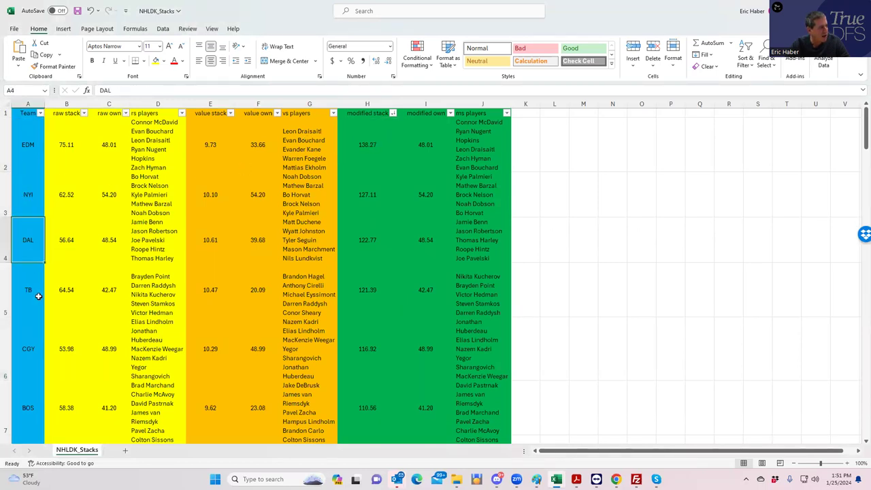
click(31, 286)
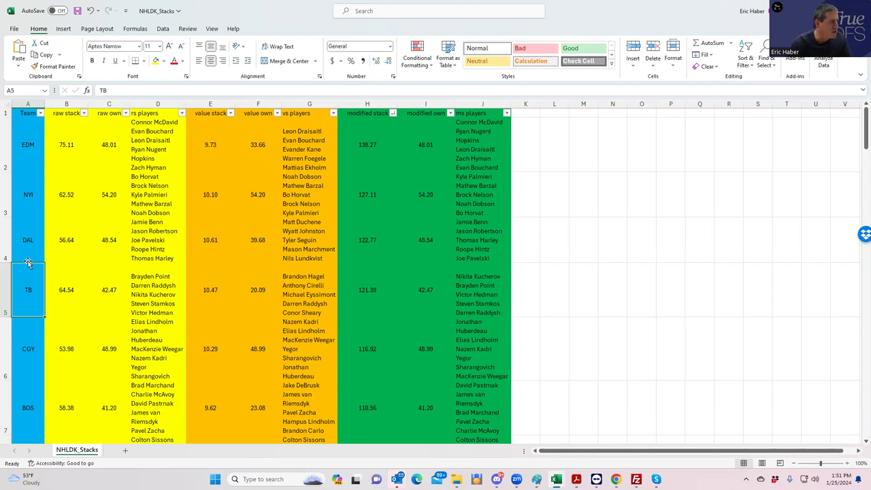
click(156, 286)
click(197, 294)
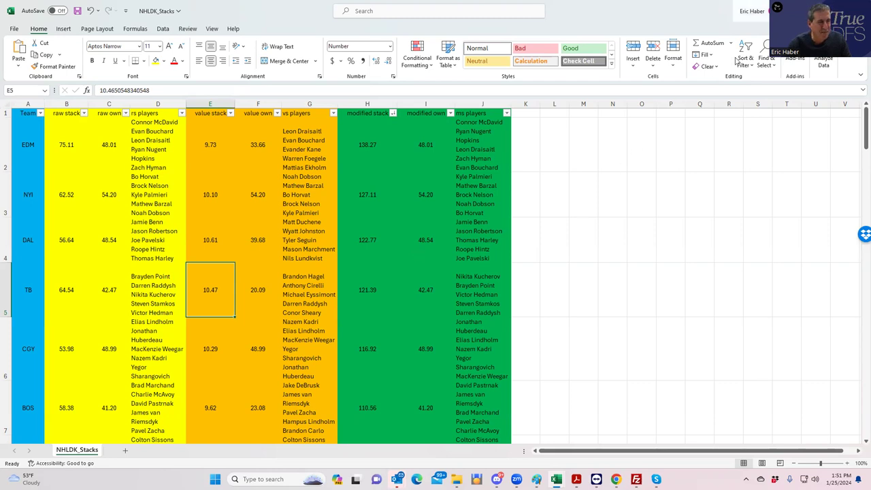
Step: Switch to the DraftKings NHL $85K Thursday Night Ice contest, filter the player pool to DAL, and add wing J. Benn to the lineup
key(alt+Tab)
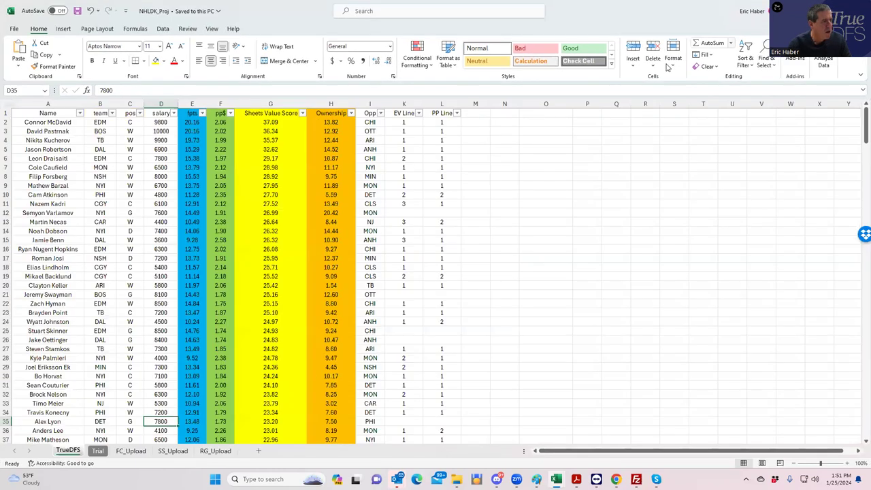
key(alt+Tab)
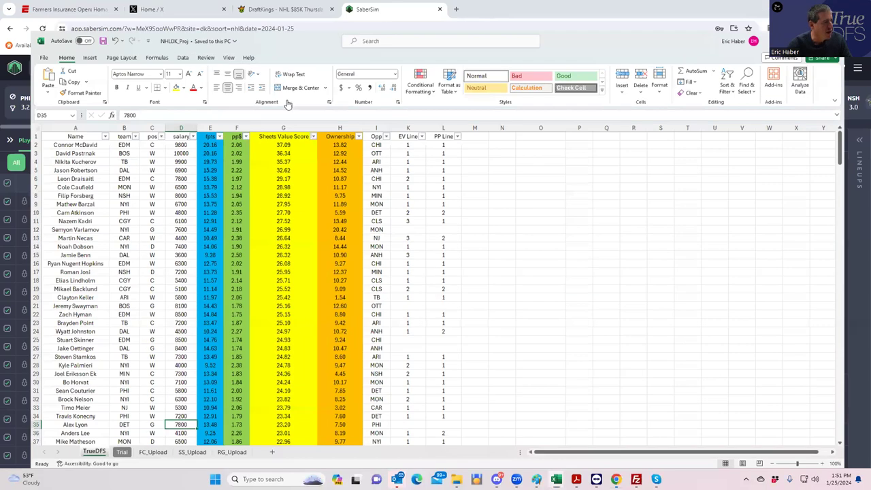
key(ctrl+shift+Tab)
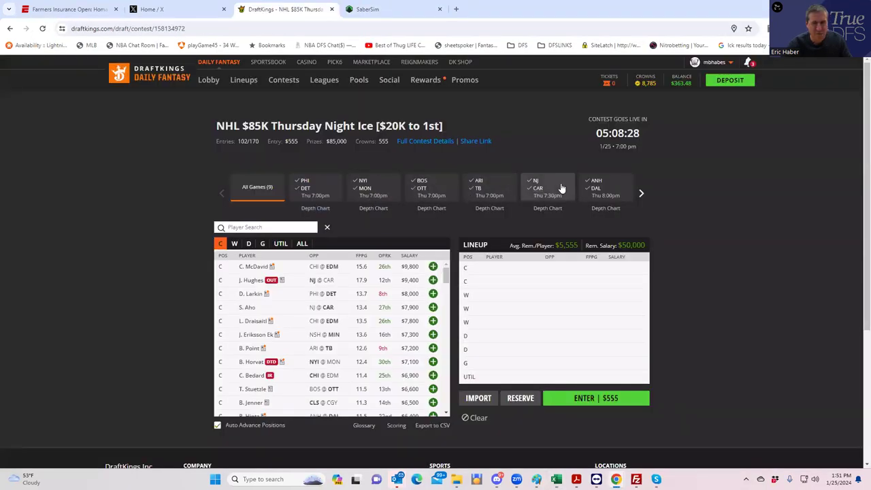
click(598, 194)
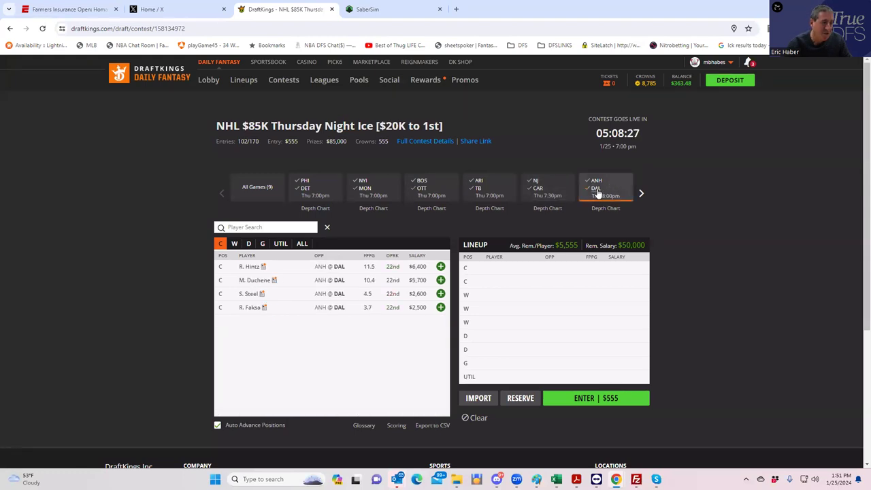
click(234, 245)
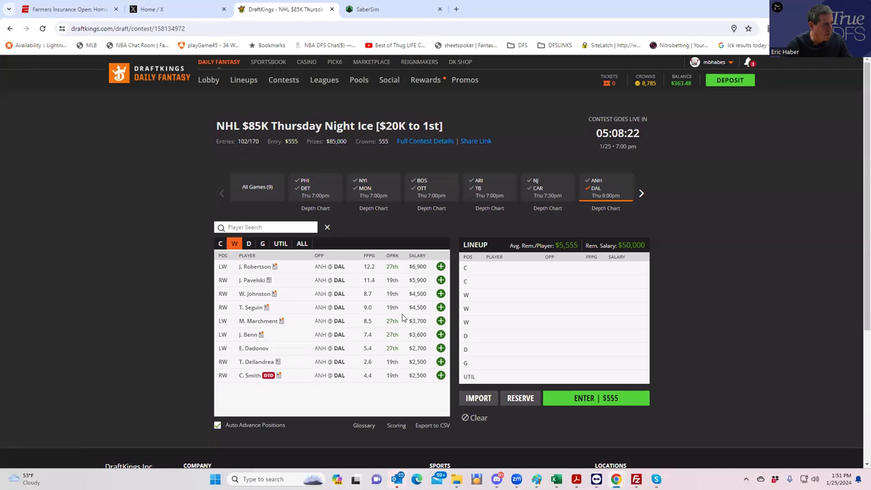
click(440, 334)
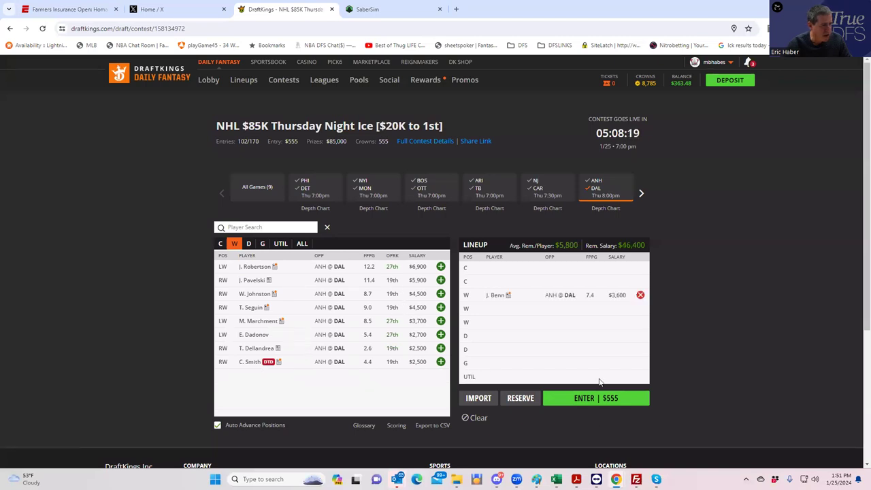
Step: Switch to the NHLDK_Proj workbook and look up the DAL players, checking Jamie Benn's row and Roope Hintz's position and salary
mouse_move(628, 473)
mouse_move(557, 480)
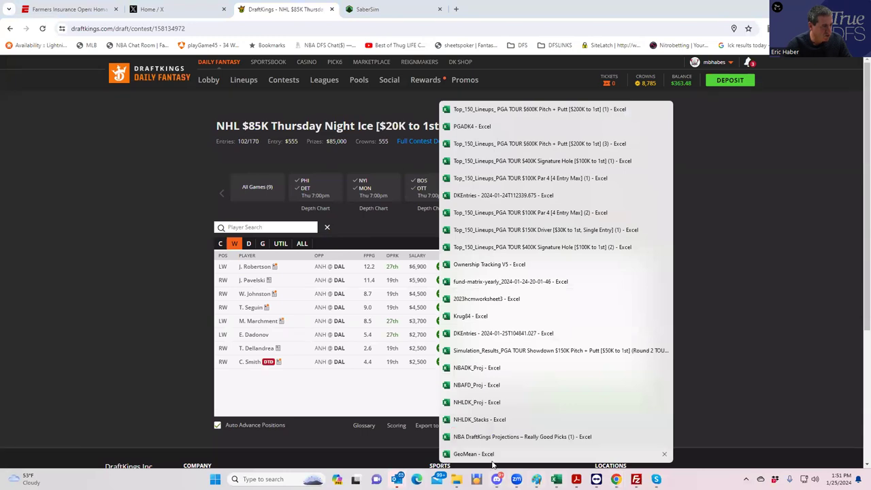
click(478, 402)
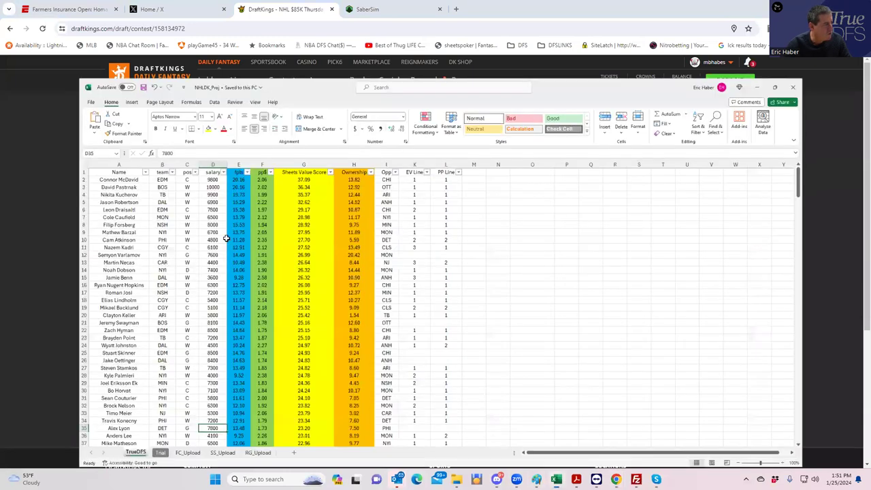
click(104, 144)
key(Right)
key(Right)
click(104, 239)
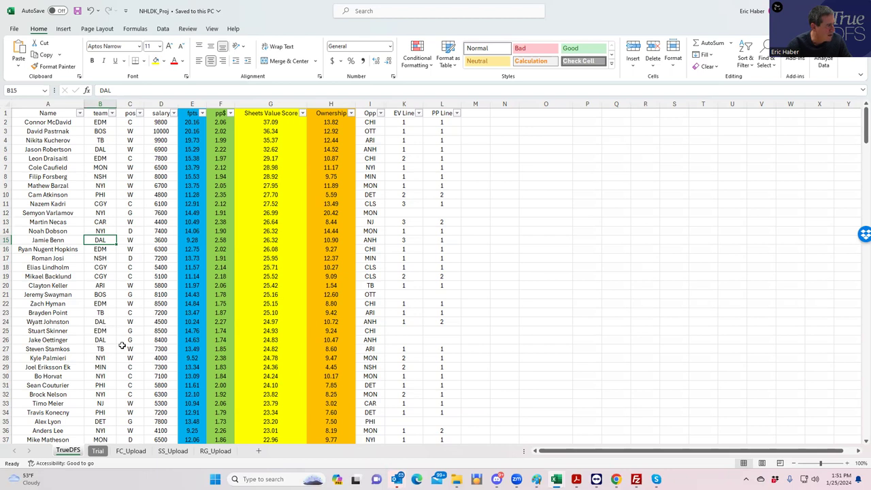
scroll(118, 350, down, 2)
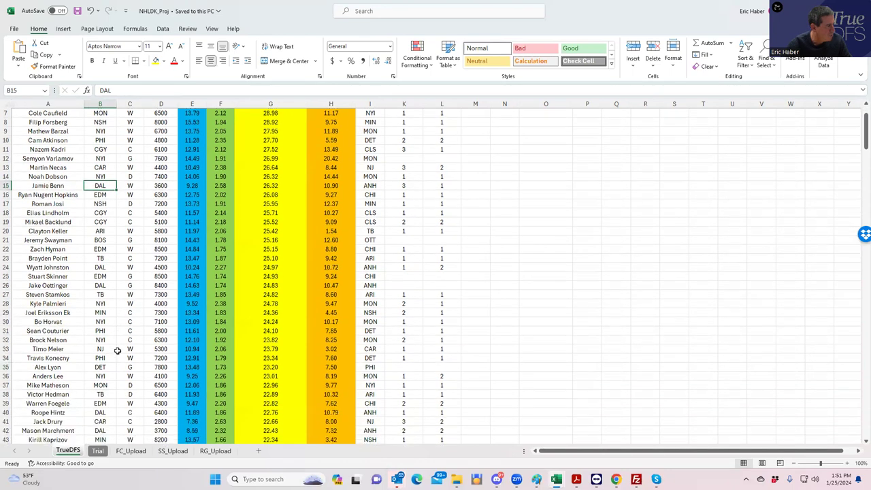
click(129, 413)
click(162, 413)
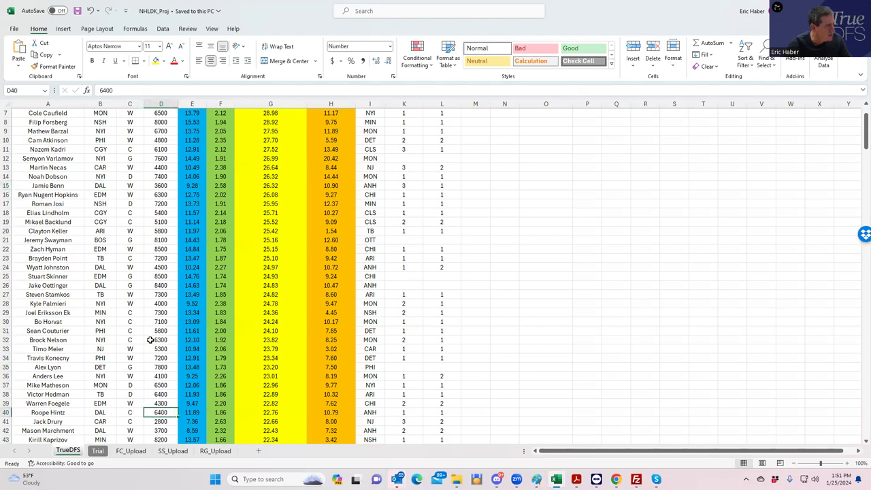
scroll(150, 326, up, 2)
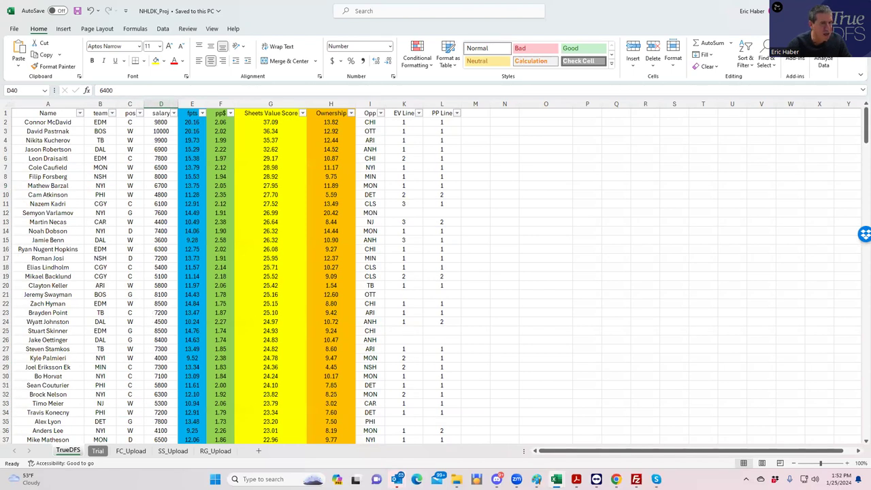
Step: Return to the DraftKings contest and add DAL center R. Hintz and DAL wing J. Robertson to the lineup
double_click(399, 10)
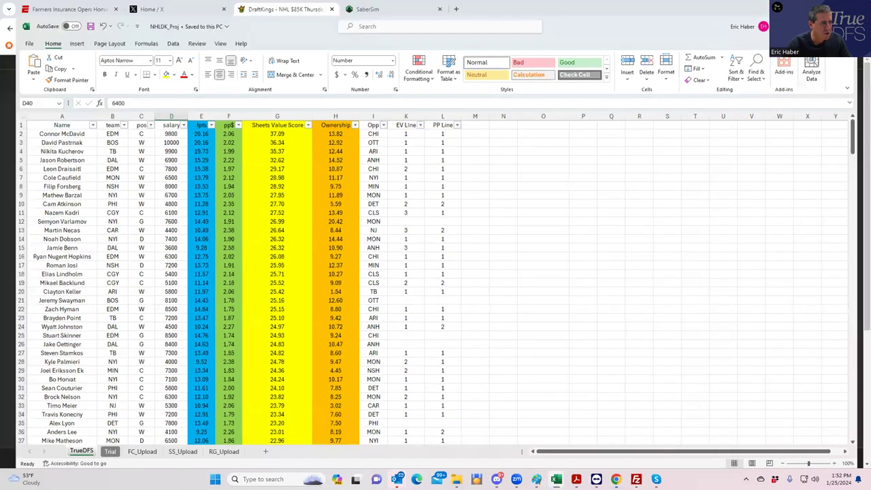
key(alt+Tab)
click(219, 243)
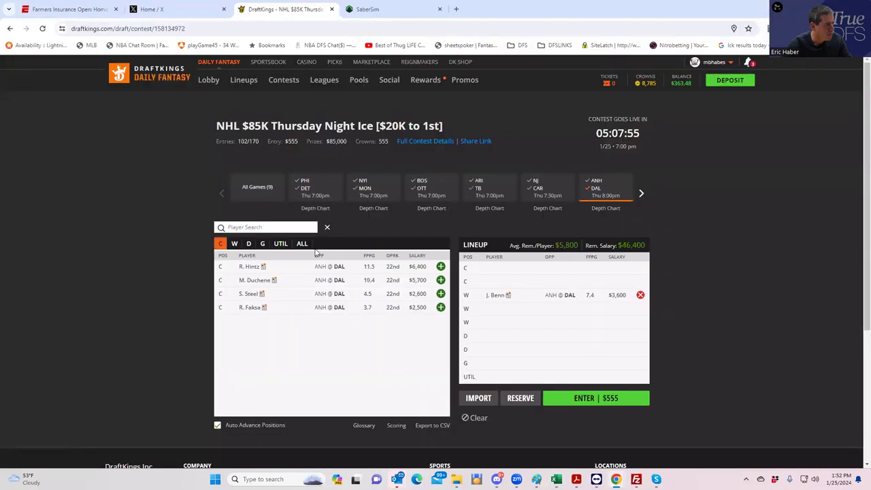
click(440, 266)
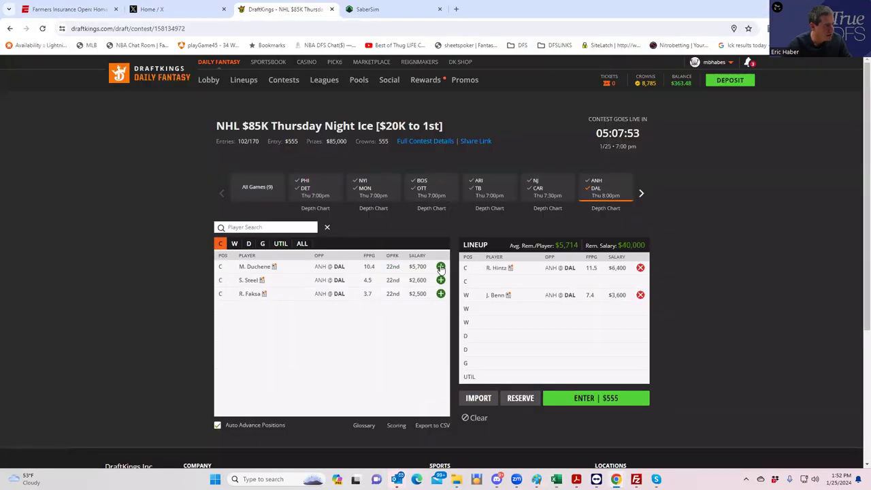
click(235, 244)
click(441, 267)
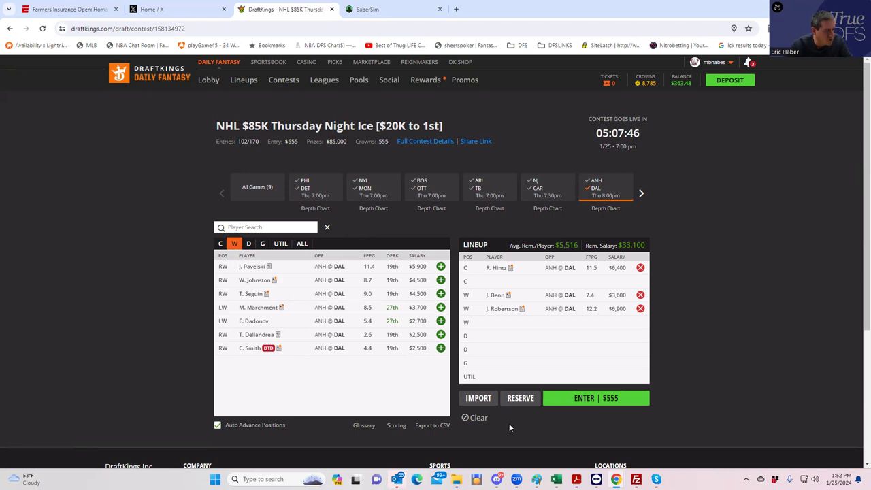
Step: Switch to the NHLDK_Proj workbook and look through the DAL players, checking the positions of Jamie Benn and Wyatt Johnston
right_click(557, 479)
right_click(557, 479)
right_click(556, 479)
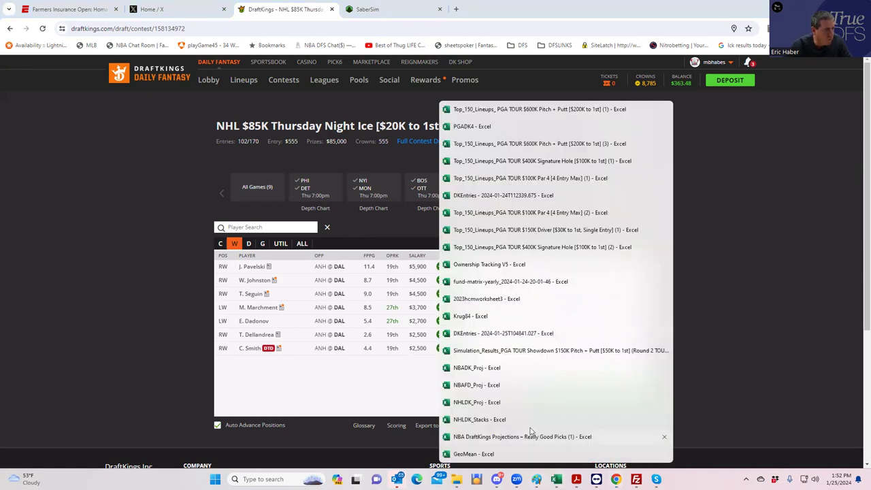
click(475, 402)
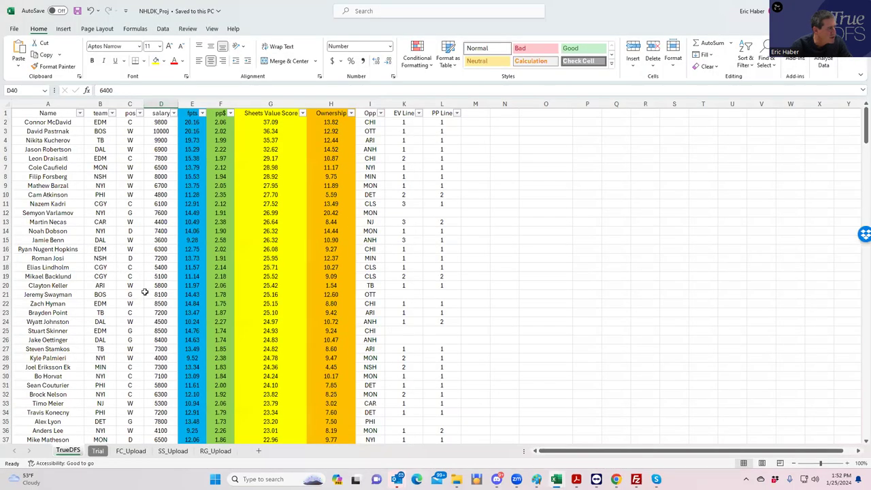
scroll(145, 292, down, 3)
scroll(146, 381, down, 2)
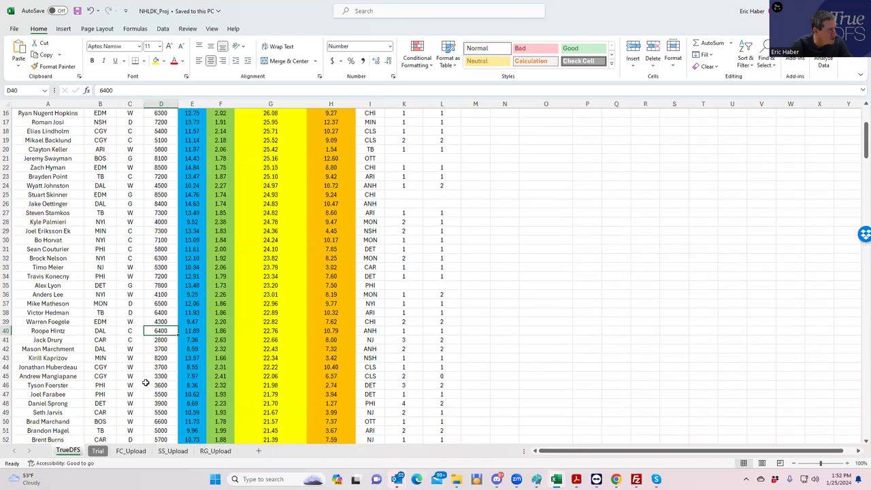
scroll(145, 383, down, 2)
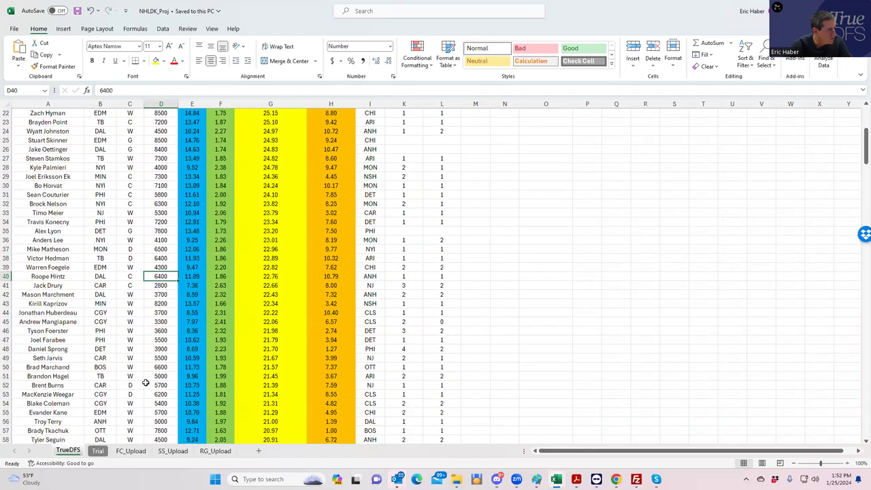
scroll(146, 382, up, 7)
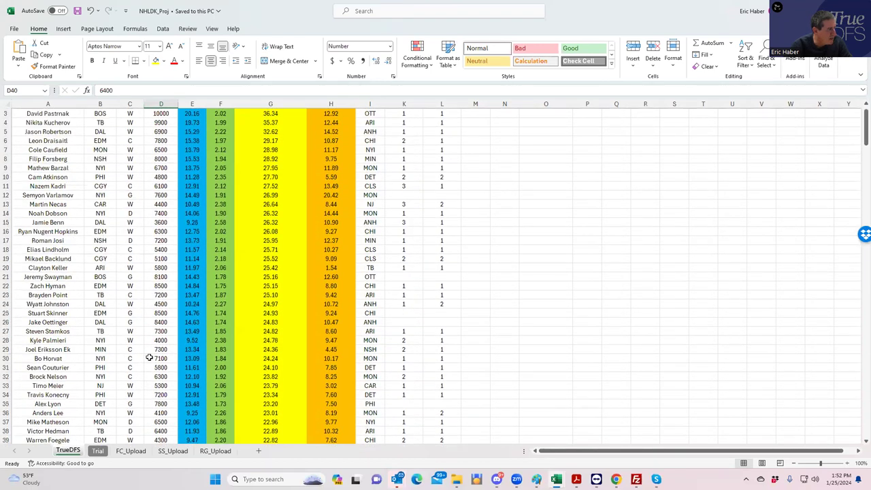
click(137, 240)
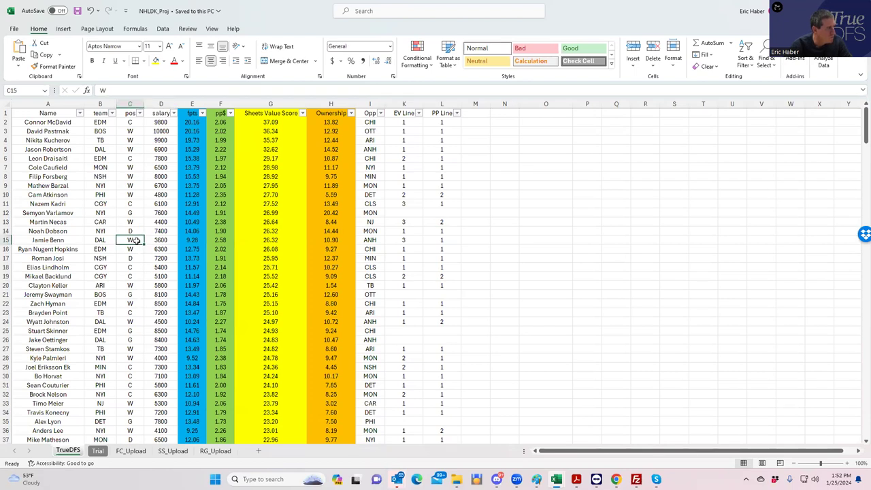
click(126, 322)
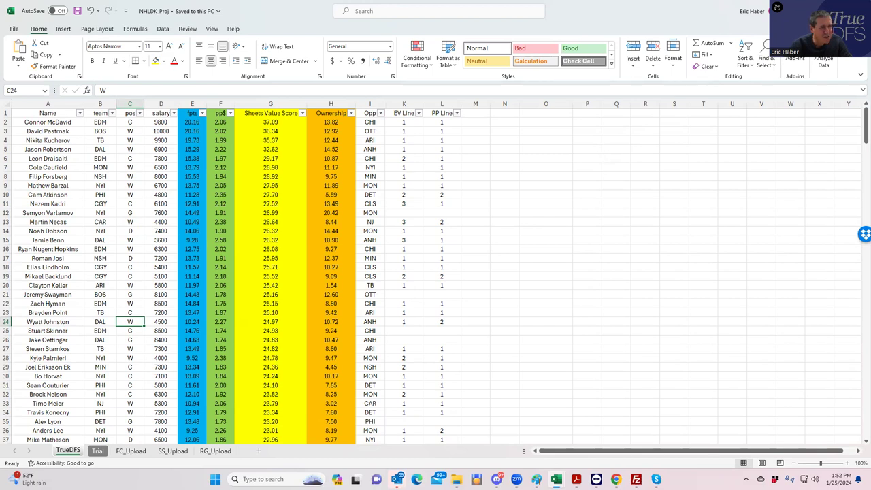
Step: Return to the DraftKings contest and add DAL wing W. Johnston to the lineup
key(super+Down)
key(alt+Tab)
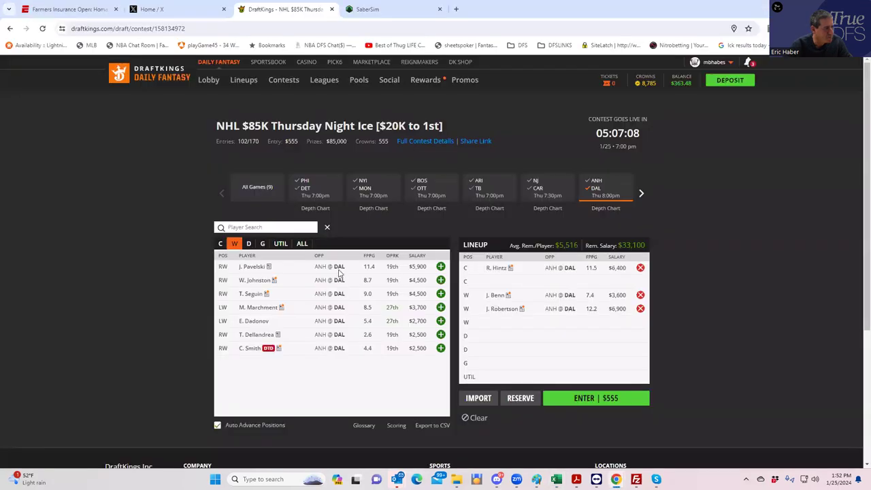
click(441, 279)
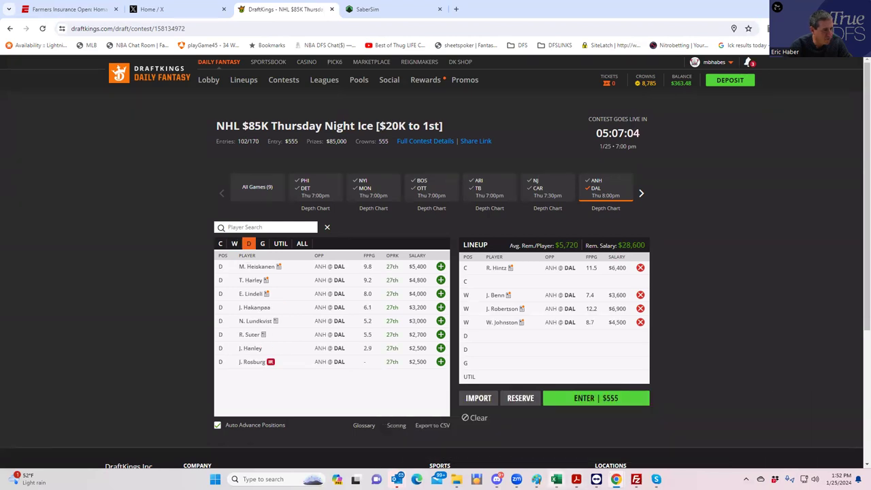
Step: Switch to the NHLDK_Stacks workbook and review DAL's raw, value and modified stack players
right_click(556, 479)
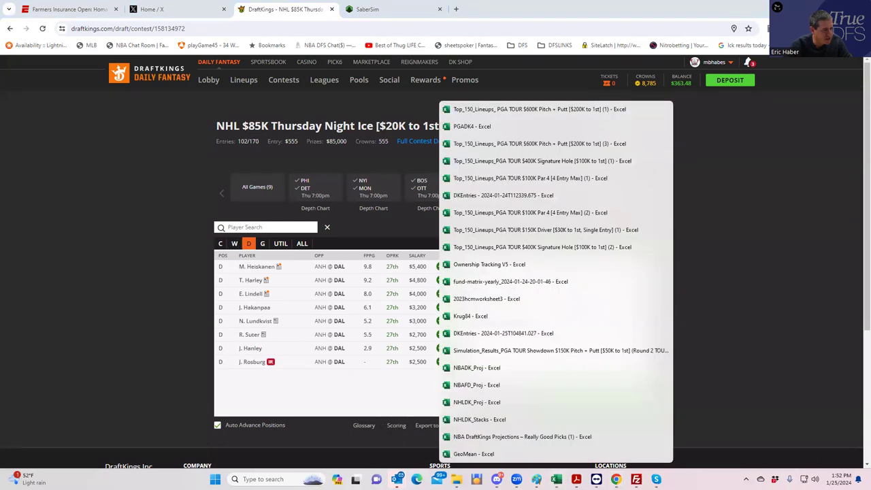
click(486, 420)
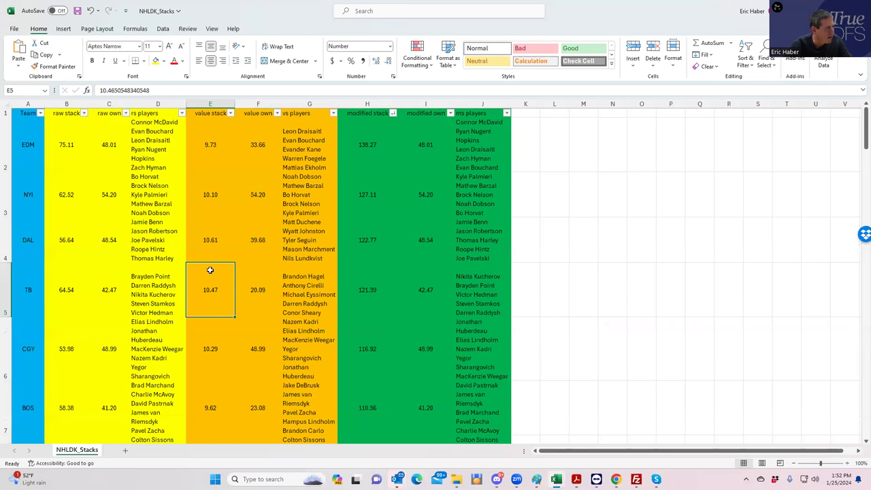
click(136, 244)
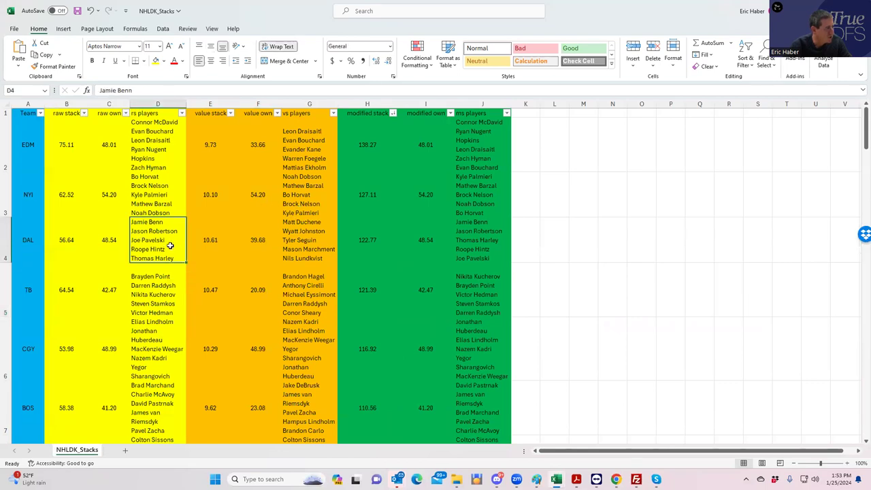
click(286, 235)
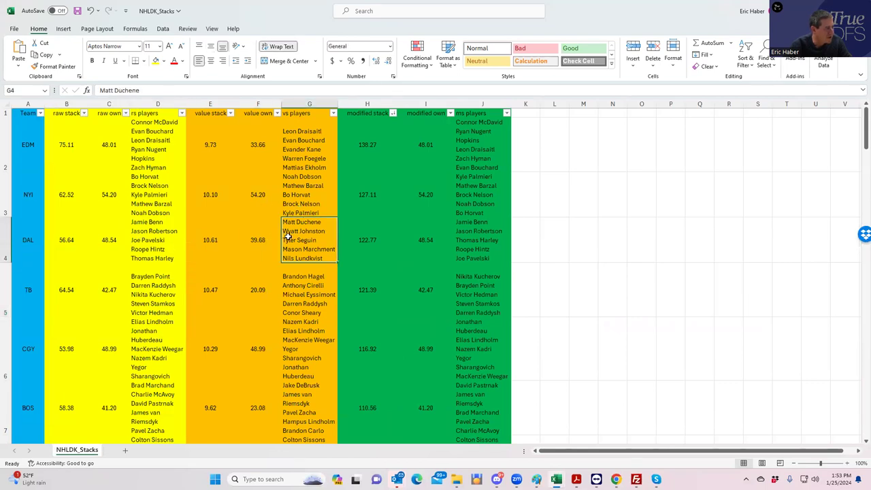
click(474, 241)
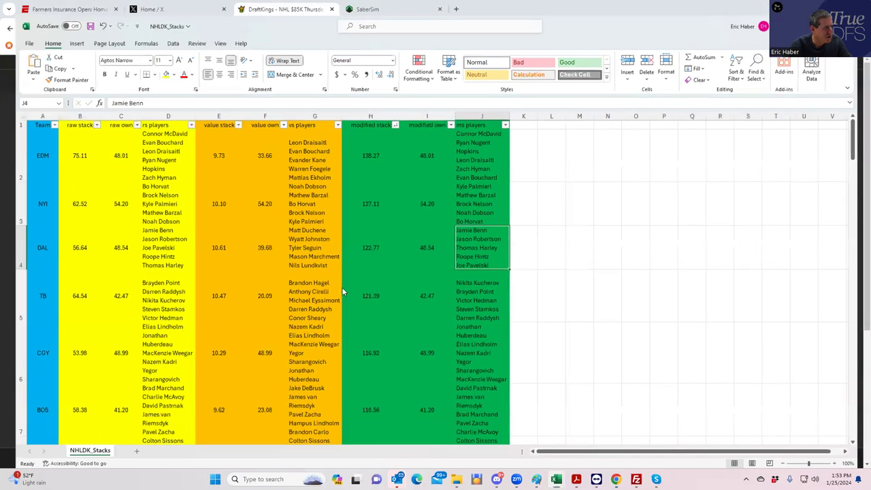
Step: Return to the DraftKings contest and add DAL wing J. Pavelski to the lineup in the UTIL slot
key(alt+Tab)
click(221, 246)
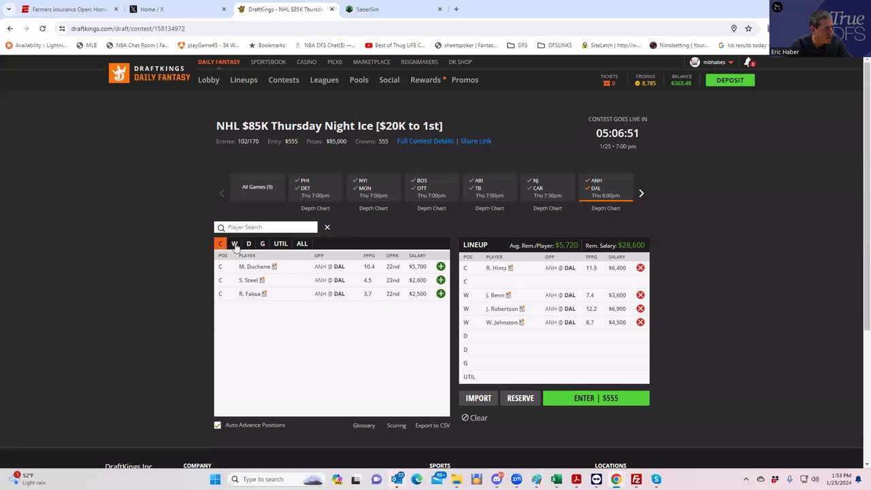
click(235, 247)
click(440, 266)
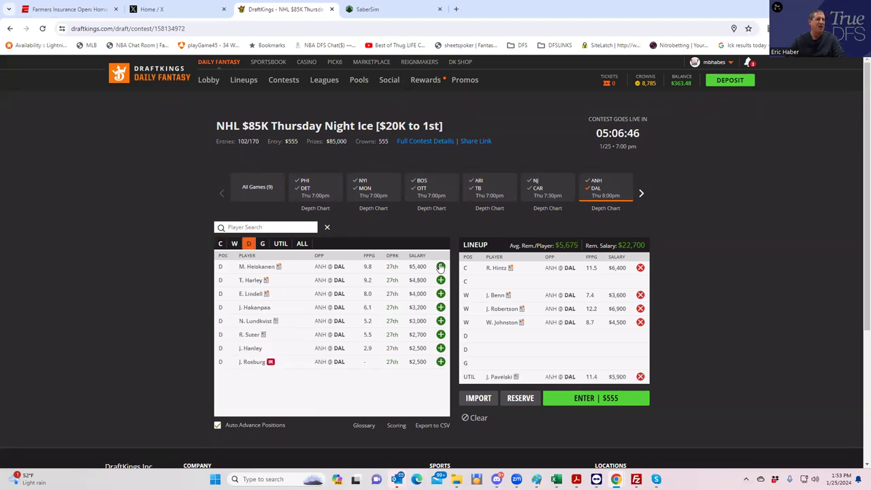
Step: Replace the DAL filter with NYI, add goalie S. Varlamov to the lineup, and clear the NYI filter
click(599, 189)
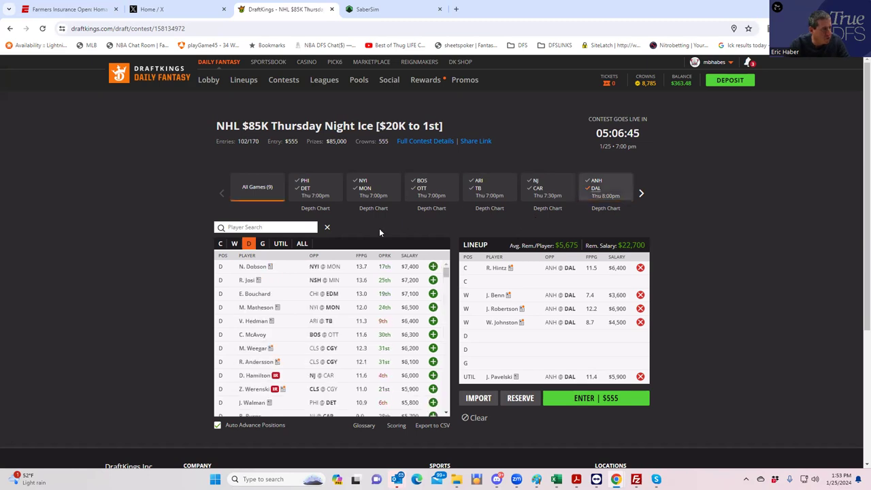
click(263, 245)
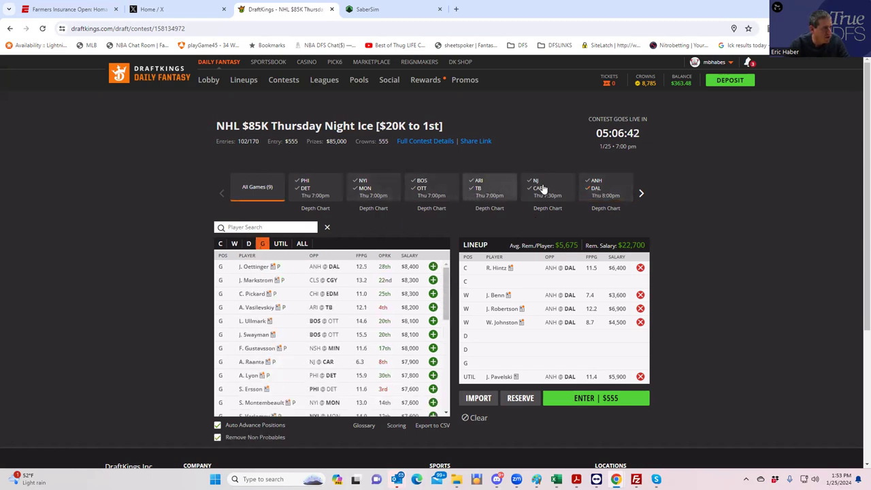
click(642, 194)
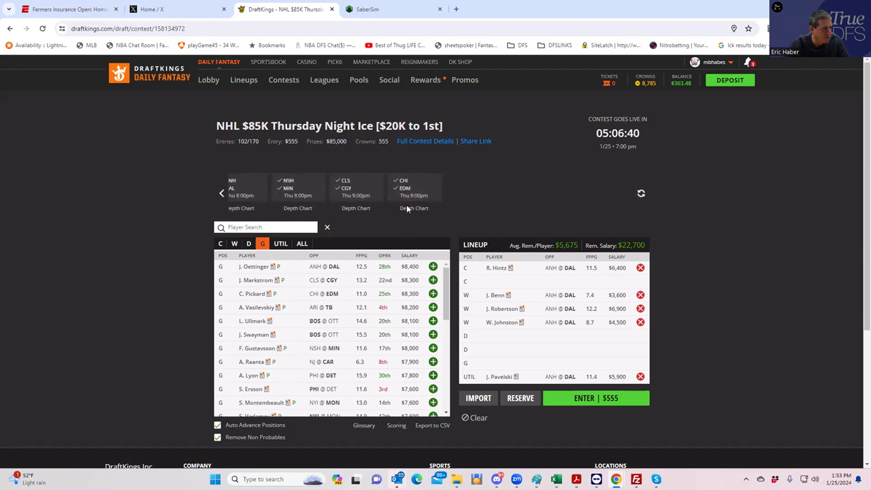
click(224, 194)
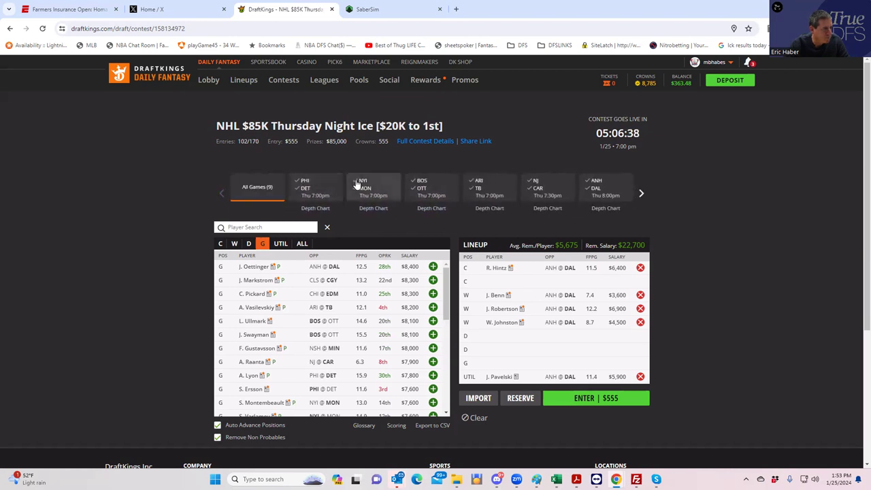
click(360, 183)
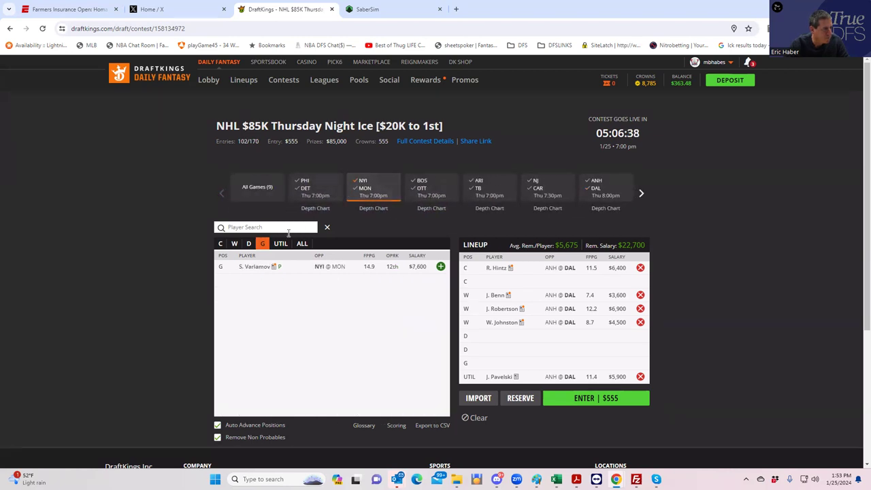
click(440, 266)
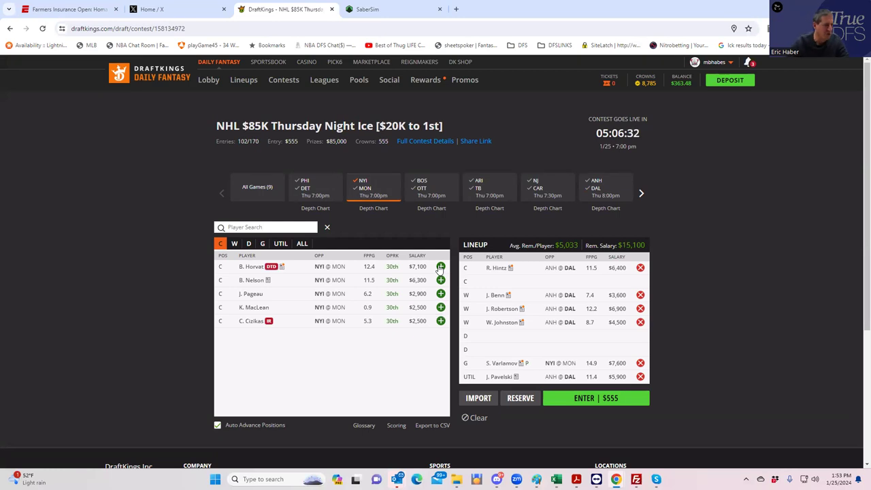
click(361, 186)
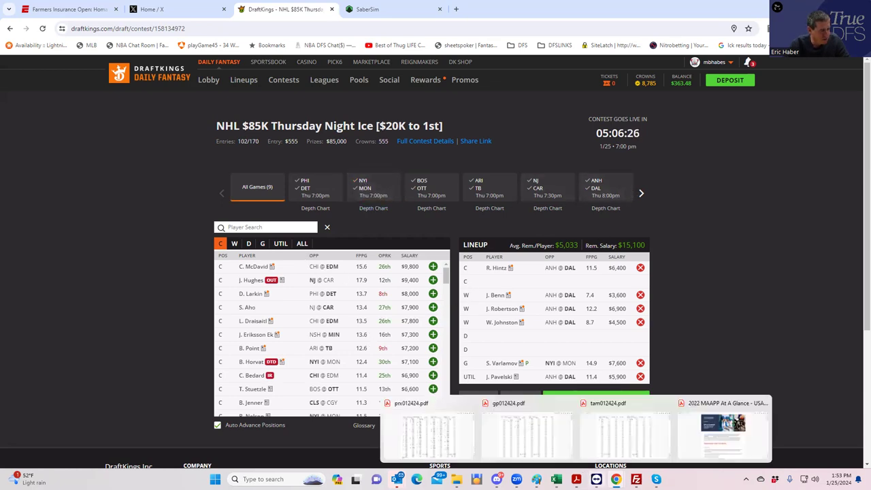
Step: Switch to the NHLDK_Proj workbook and look up defensemen, checking positions and salaries for Noah Dobson, Roman Josi, Mike Matheson and Victor Hedman
right_click(556, 480)
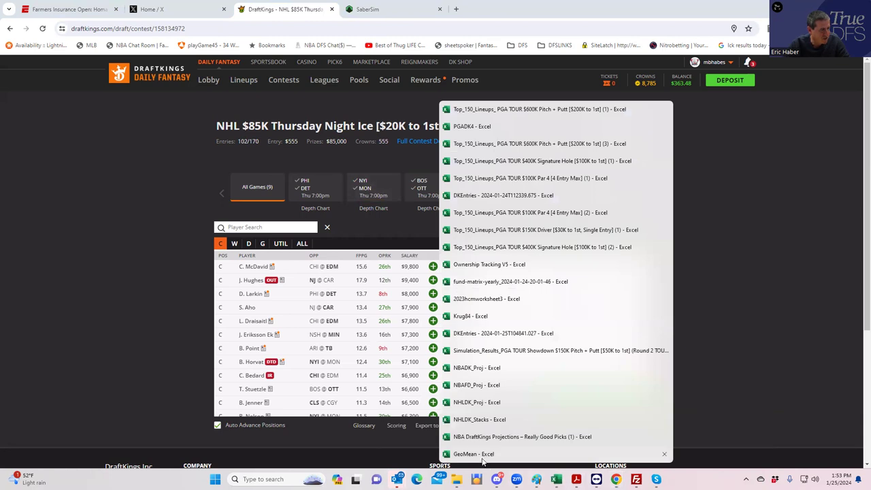
click(476, 402)
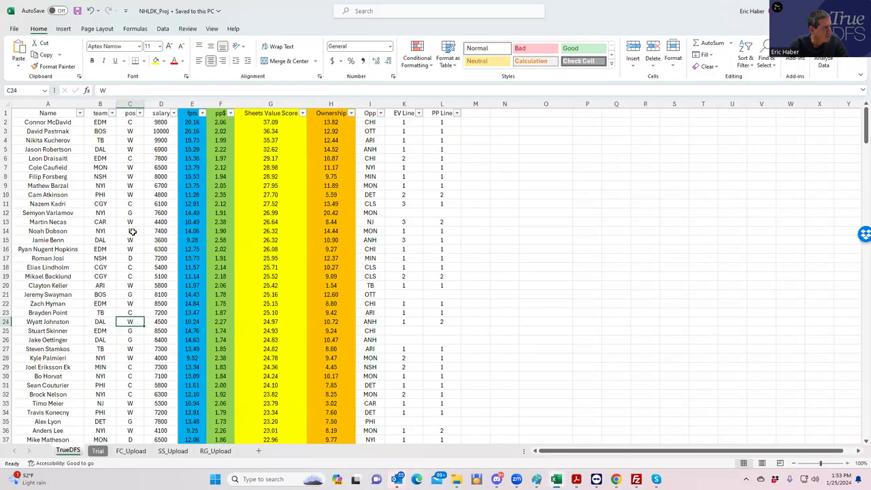
click(132, 233)
text(D)
click(159, 231)
click(138, 258)
click(158, 259)
click(130, 339)
scroll(133, 377, down, 1)
click(129, 413)
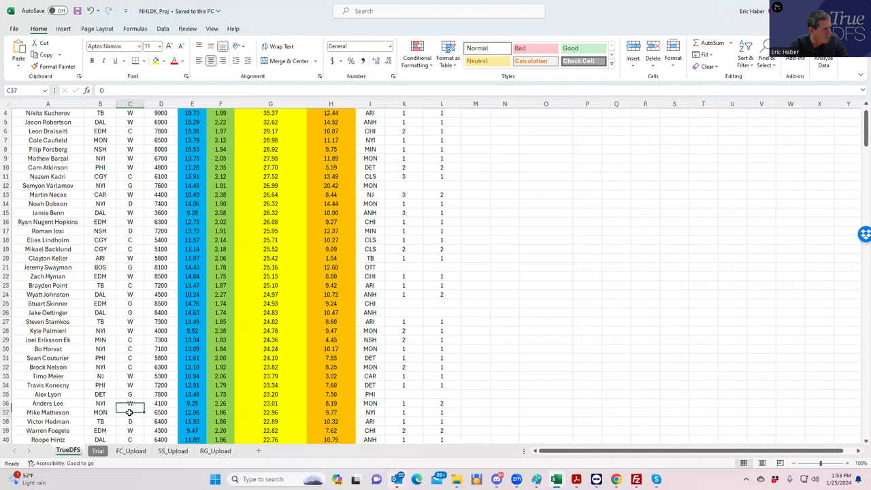
click(132, 423)
click(157, 421)
click(137, 411)
scroll(154, 408, down, 2)
scroll(155, 407, up, 3)
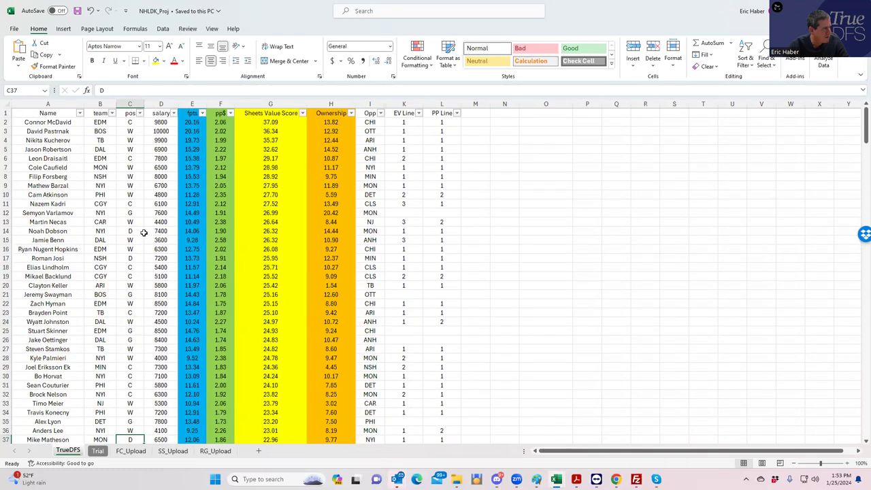
Step: Check Noah Dobson's position and salary again, plus Elias Lindholm's salary and Bo Horvat's position
click(129, 249)
click(129, 230)
click(156, 232)
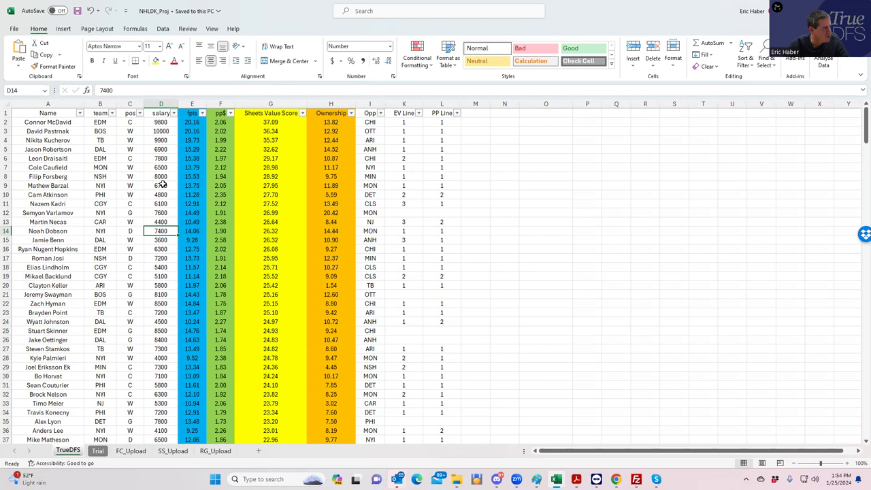
click(164, 266)
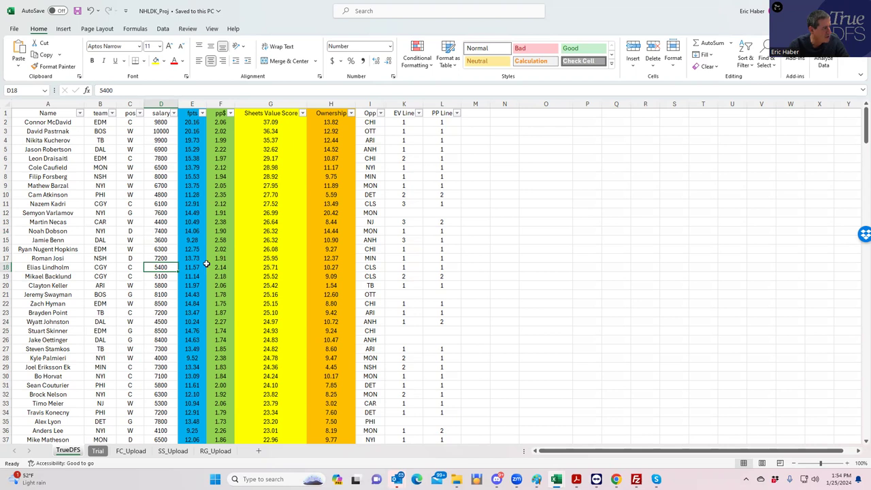
click(128, 376)
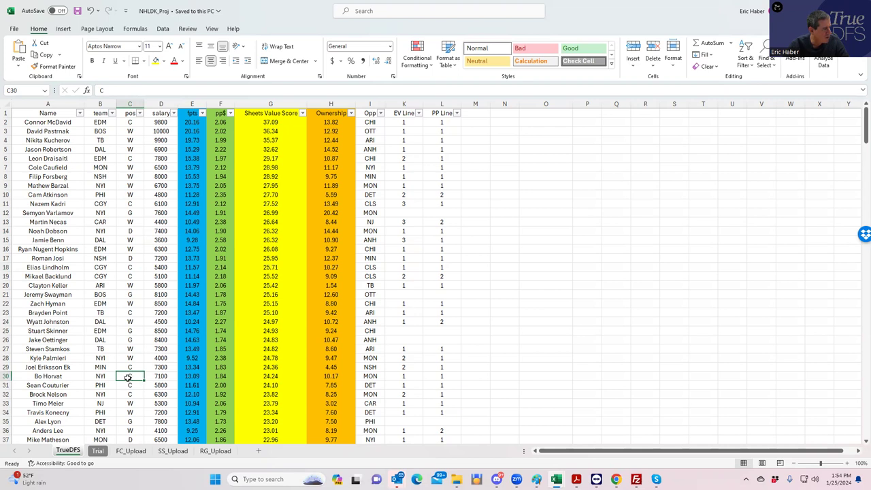
Step: Return to the DraftKings contest, filter the player pool to CGY, add center N. Kadri to the lineup, and clear the CGY filter
key(super+Down)
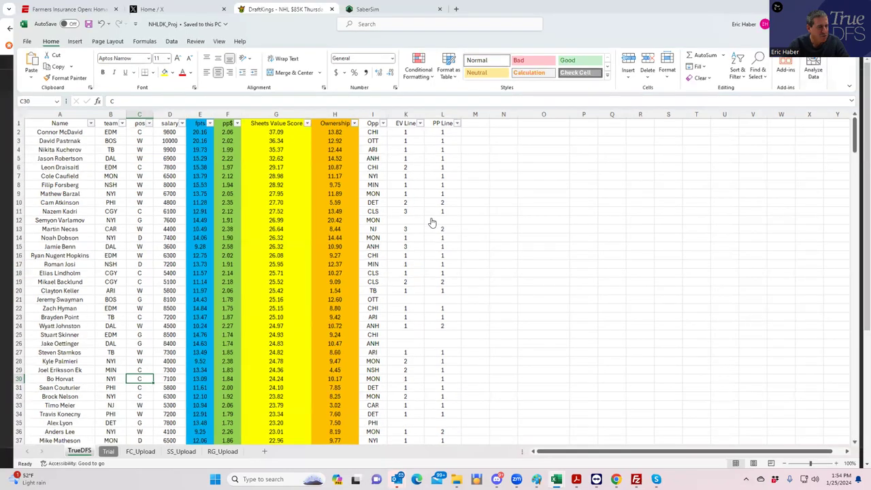
key(super+Down)
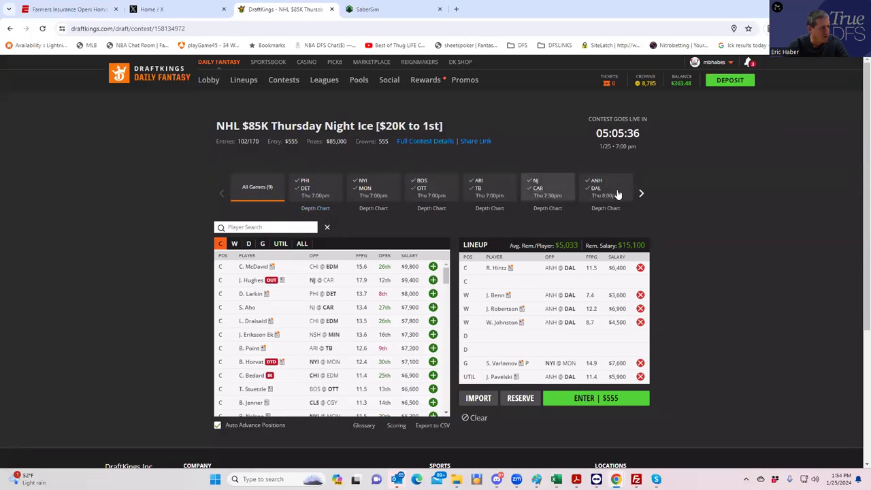
click(643, 197)
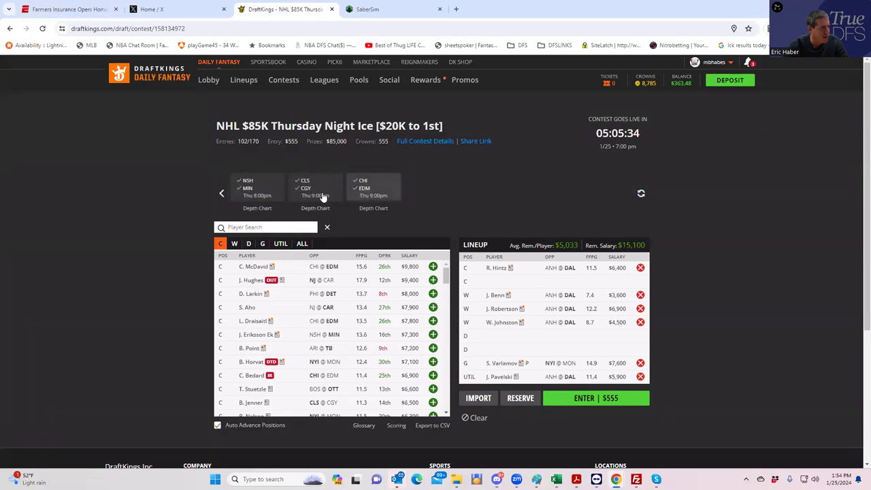
click(307, 195)
click(440, 266)
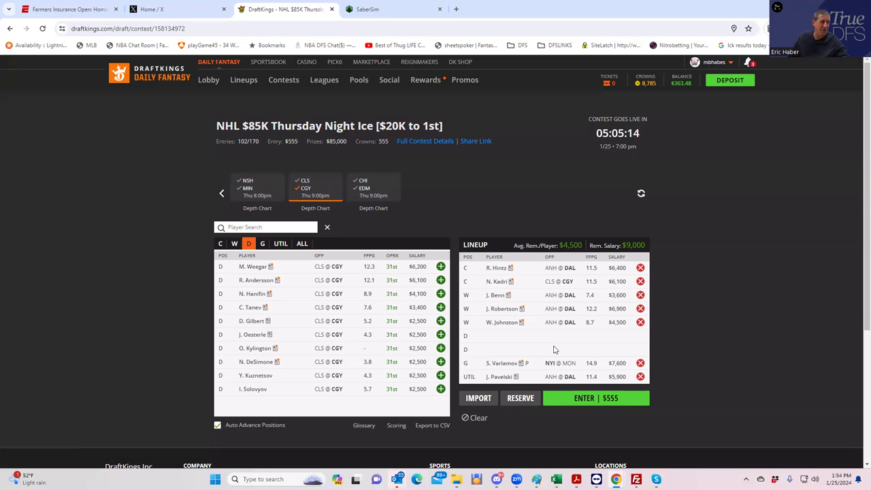
click(308, 190)
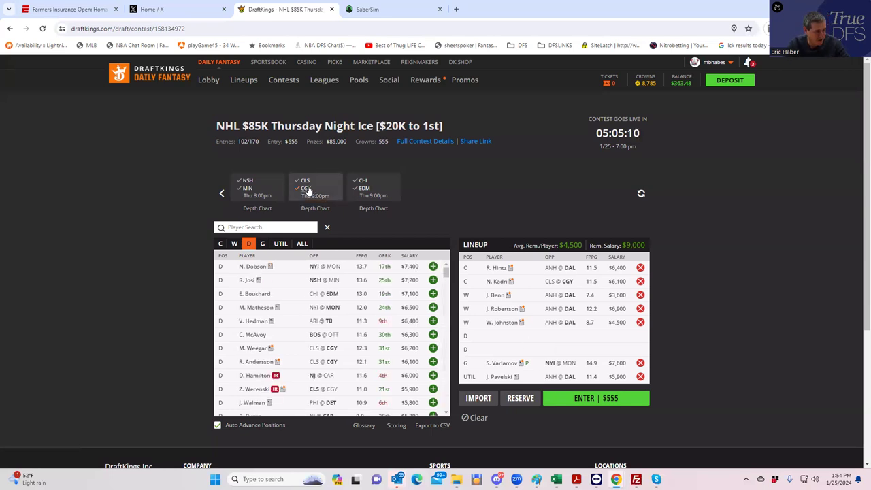
Step: Filter the player pool to EDM, add defenseman D. Nurse to the lineup, and clear the EDM filter
click(368, 192)
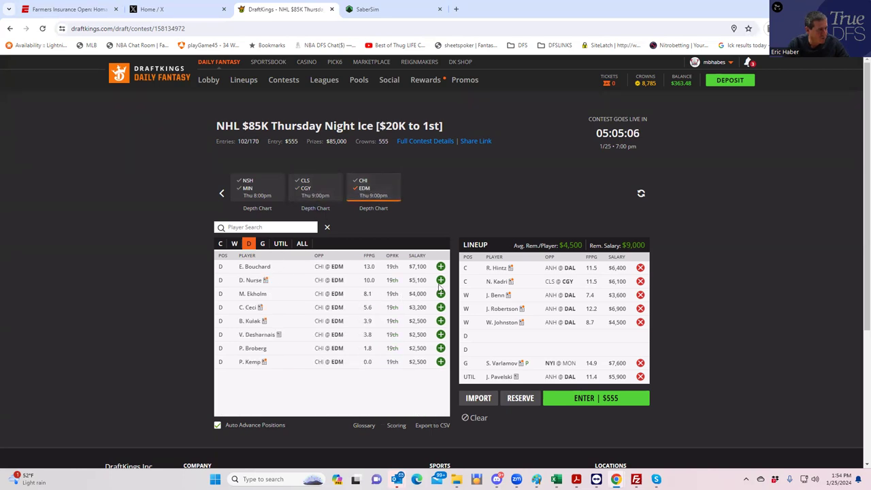
click(442, 280)
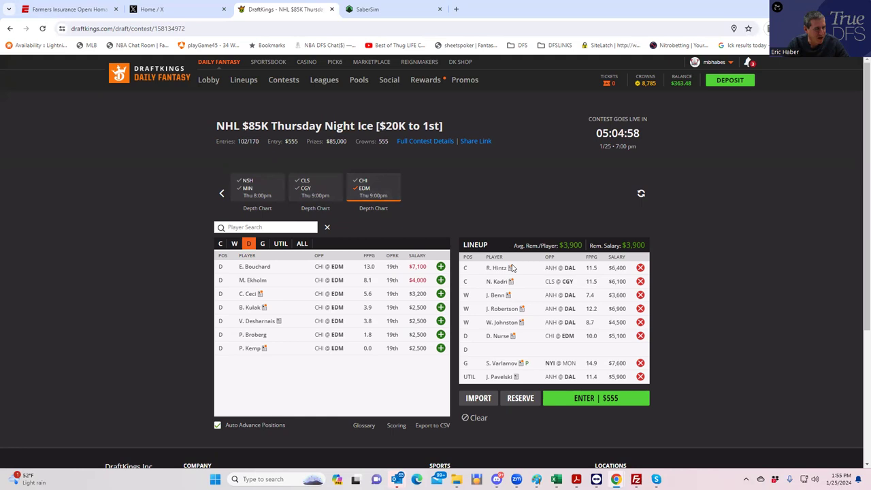
click(364, 193)
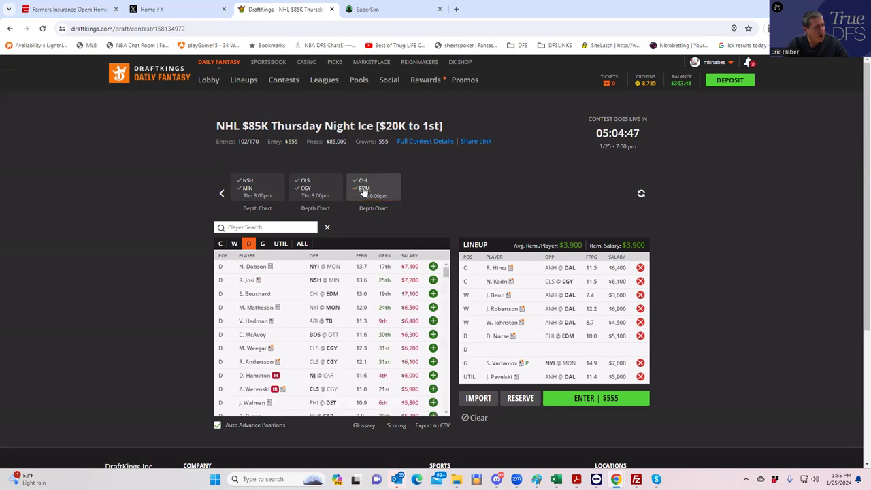
Step: Switch to SaberSim and upload NHLDK_Sim from the KrugNHL folder as custom data, excluding unlisted players
click(376, 9)
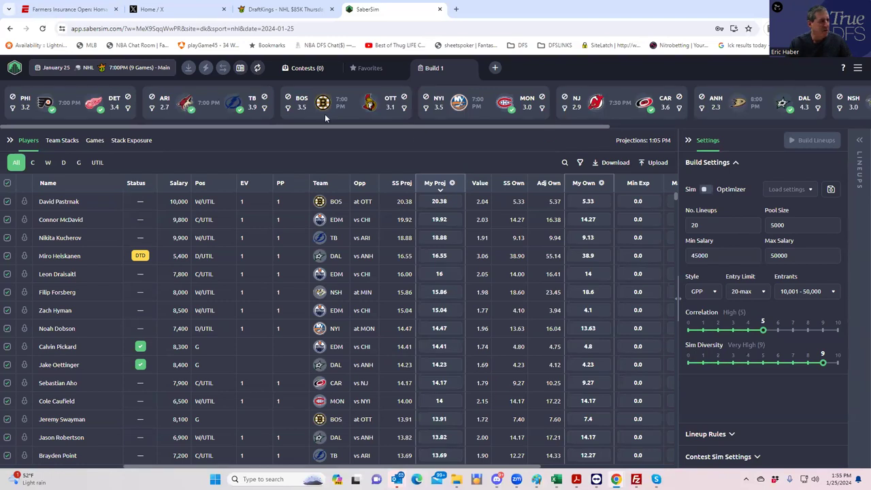
click(650, 163)
click(560, 125)
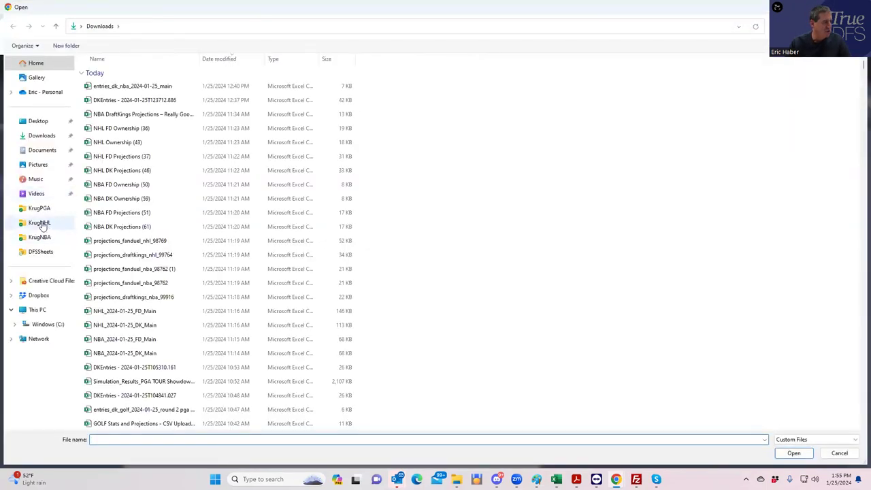
click(43, 225)
click(109, 87)
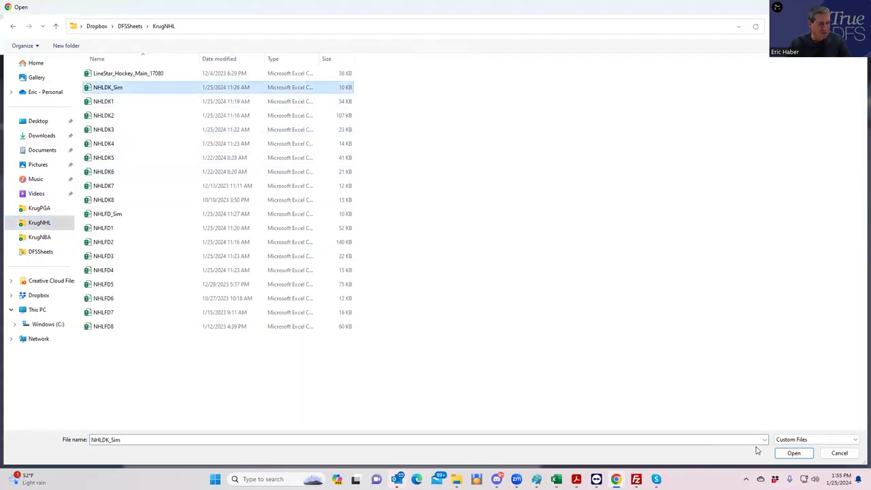
click(790, 454)
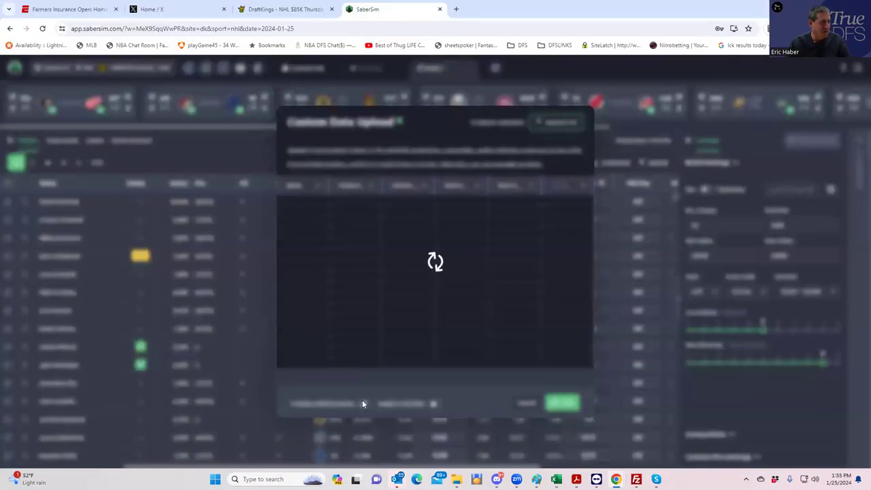
click(366, 406)
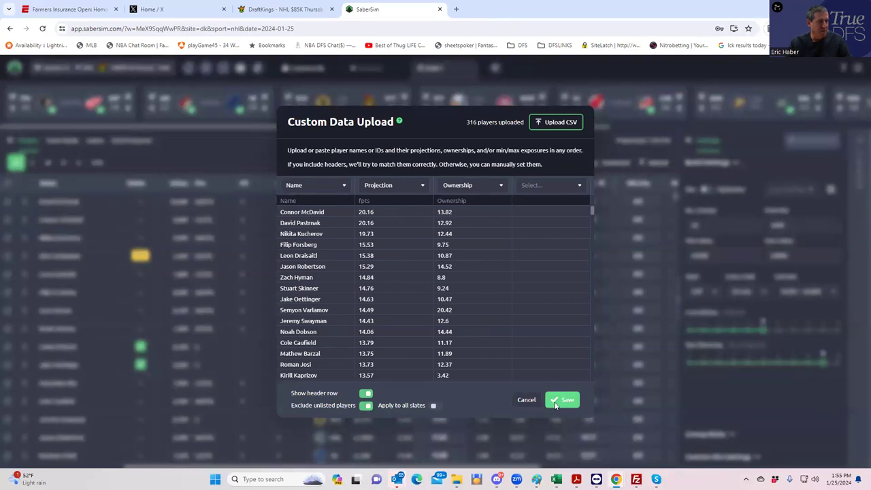
click(563, 401)
click(513, 294)
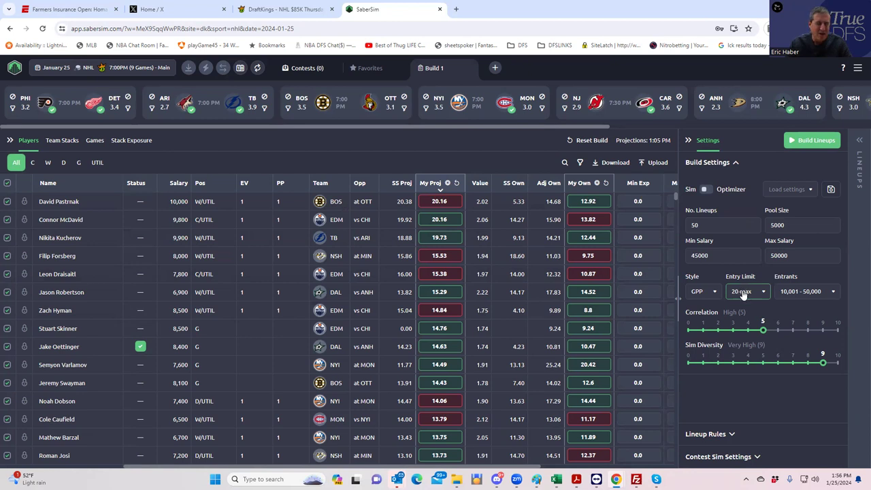
Step: Build 50 lineups with the entry limit set to 20-max
click(744, 291)
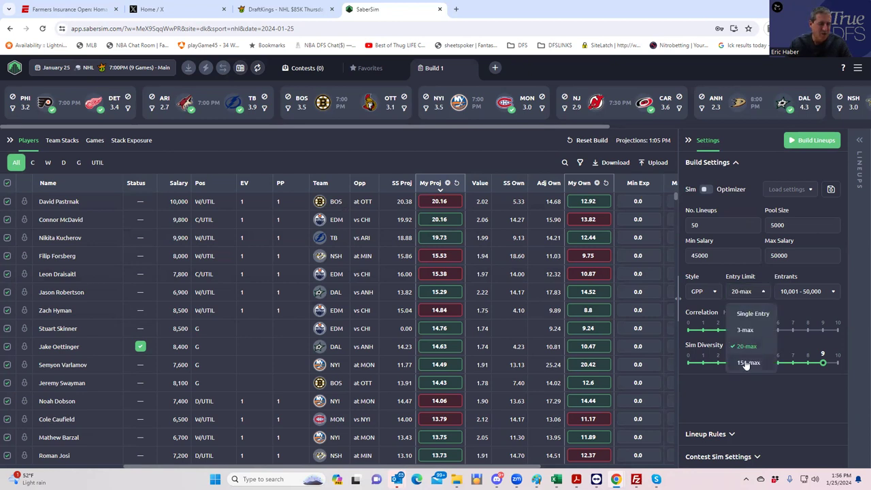
click(745, 362)
click(745, 297)
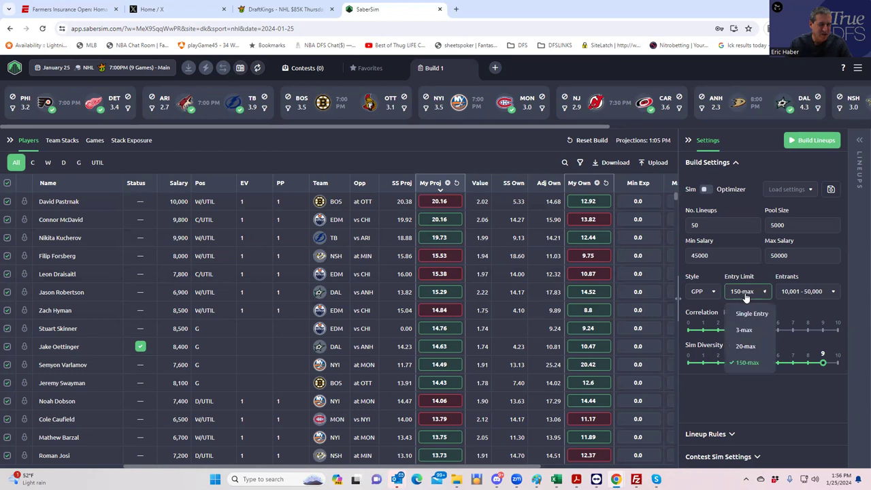
click(746, 344)
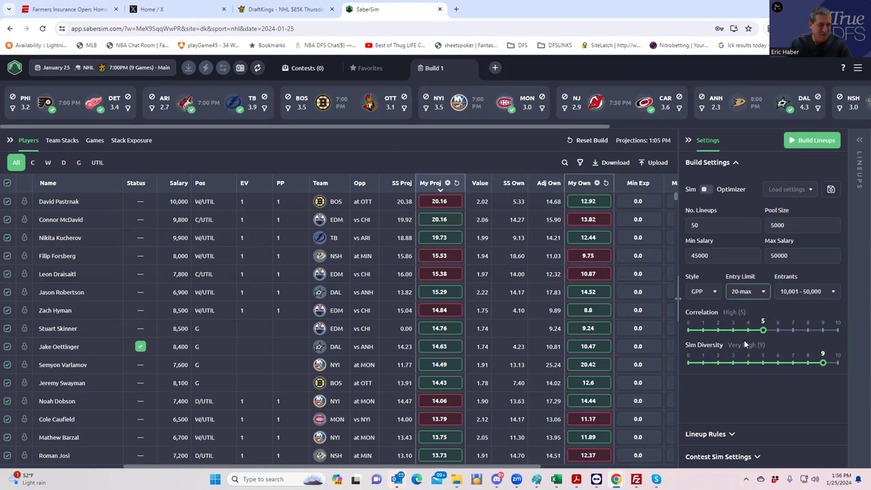
click(817, 140)
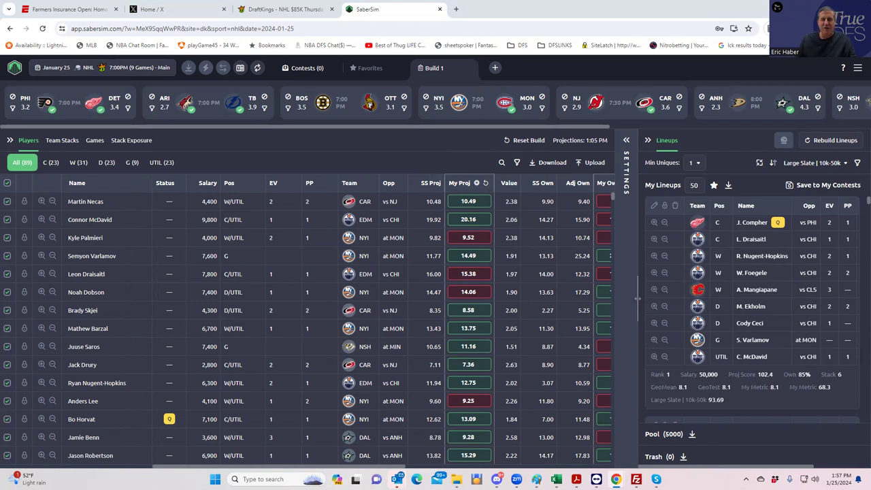
Step: Expand the build settings beside the lineups and view the formula of the Large Slate | 10k-50k SaberScore metric
click(627, 140)
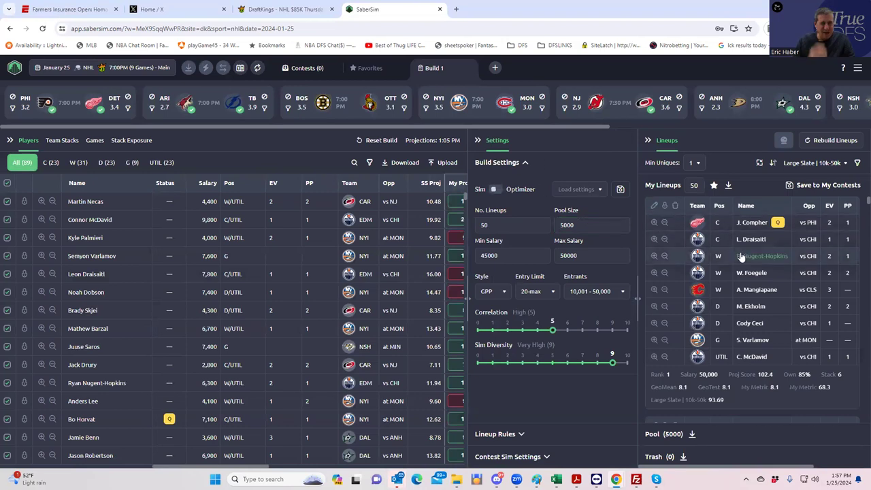
click(799, 166)
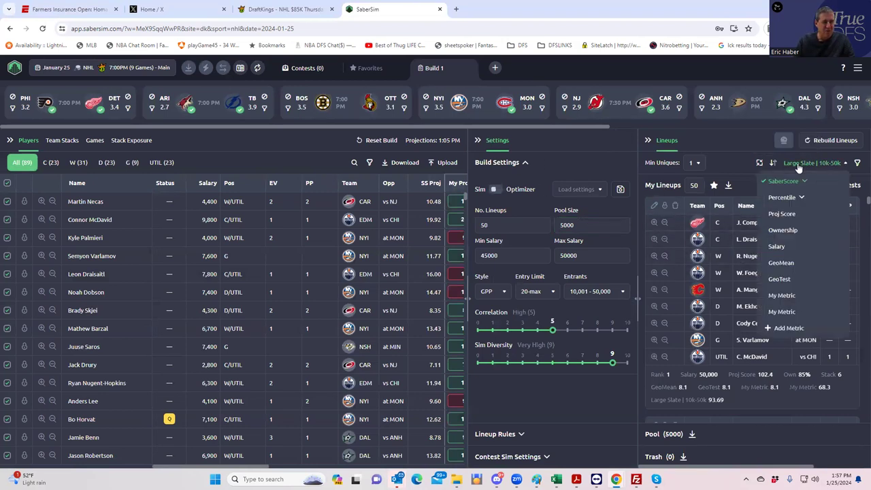
click(788, 181)
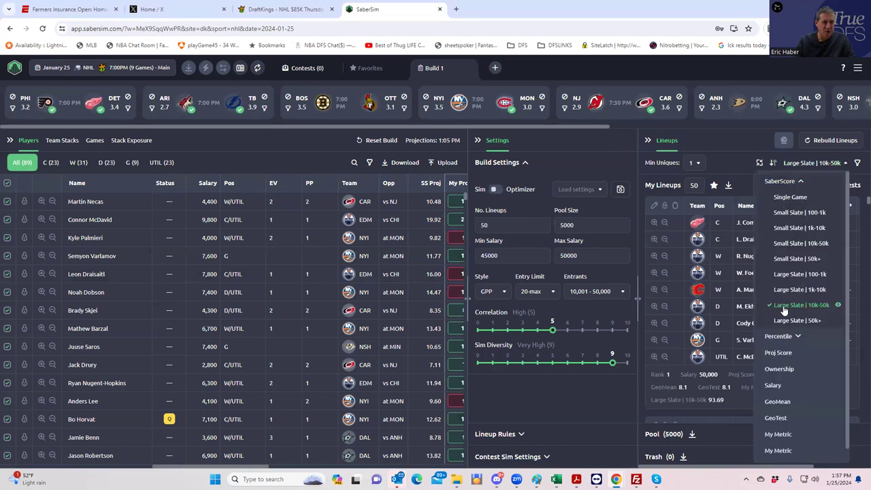
click(838, 306)
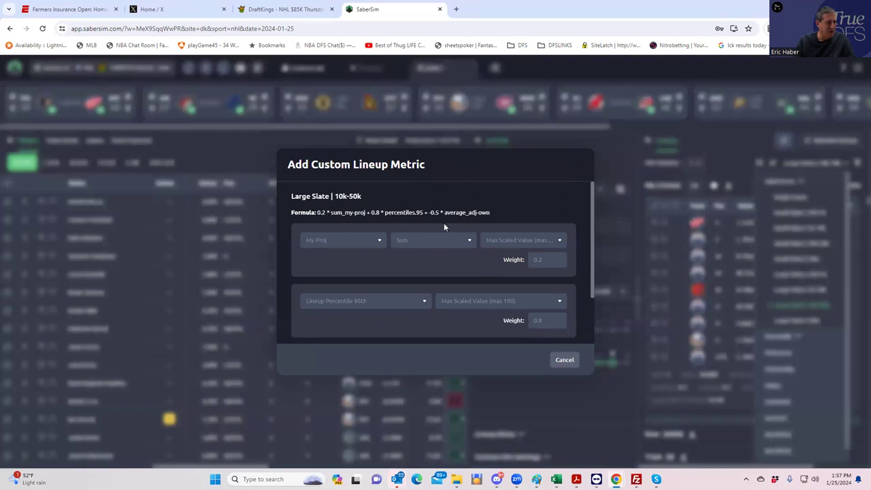
click(559, 360)
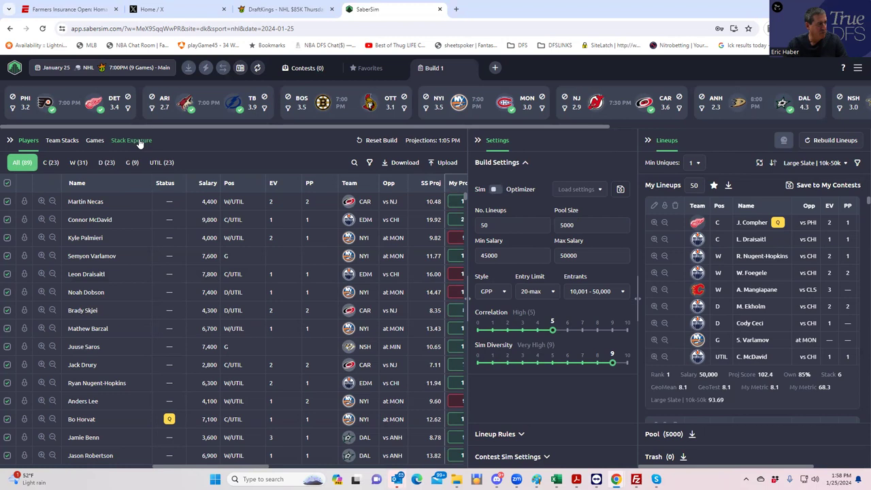
Step: Review the player projections, the lineup exposure by team stack, and the exposure by stack type
drag(230, 468, 249, 454)
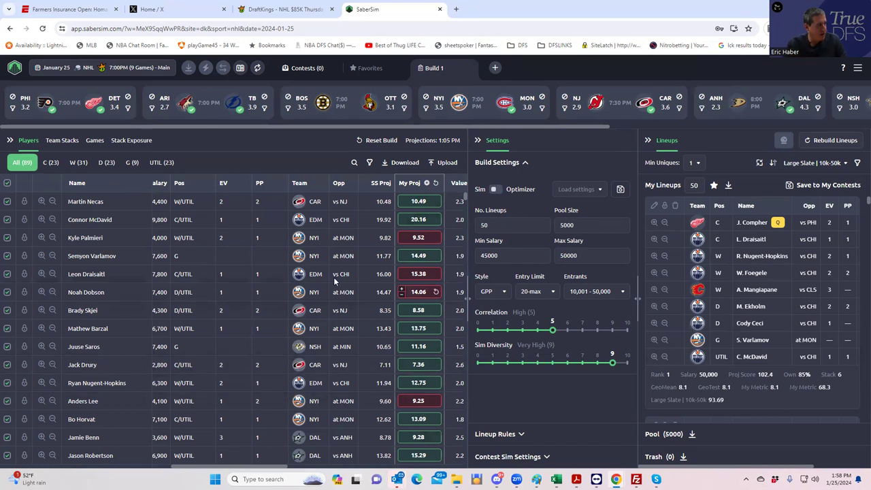
click(59, 141)
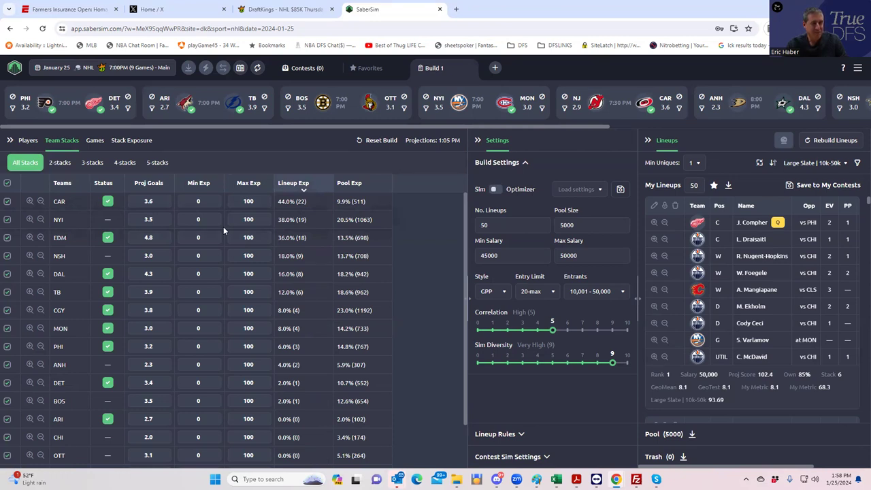
click(121, 141)
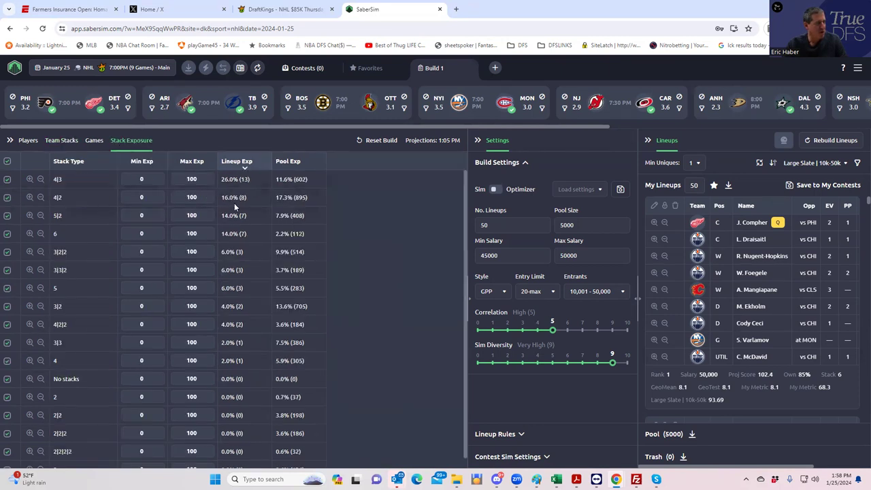
Step: Exclude stack types 4|2, 3|3|2, 3|2, 5, 3|3, 4|2|2, 2|2, 4 and 3|2|2, and apply the changes to the lineups
click(7, 197)
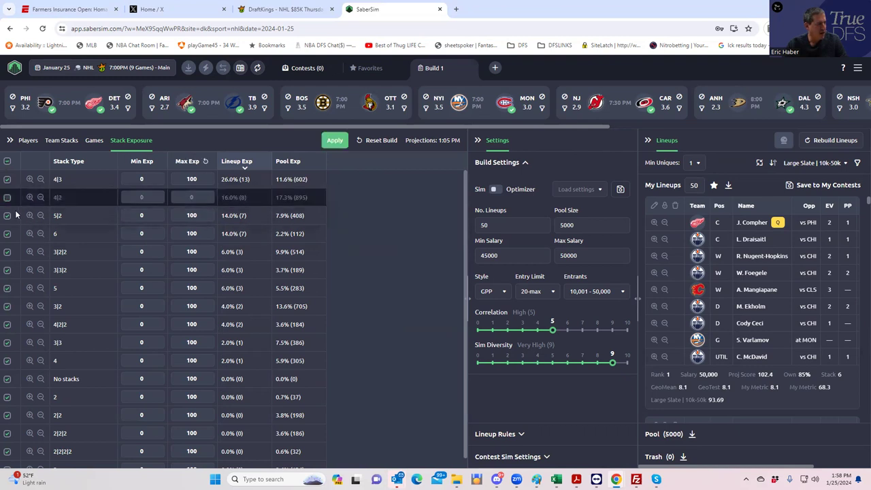
click(333, 142)
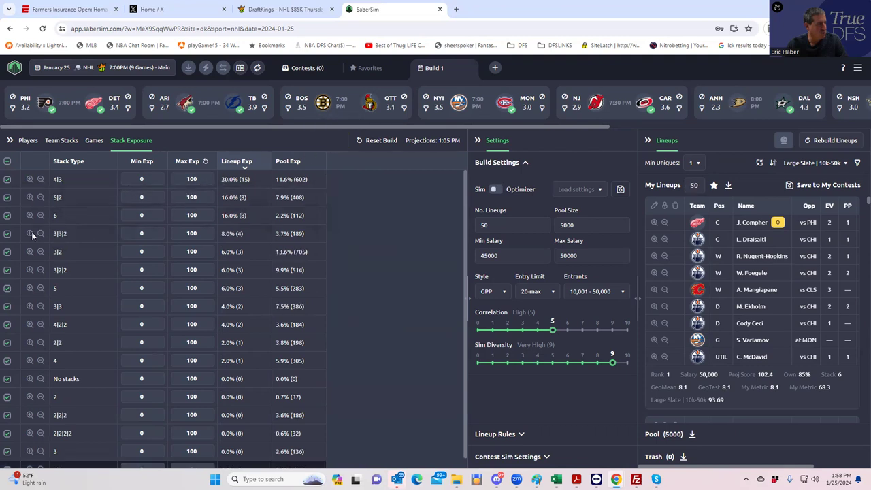
click(7, 233)
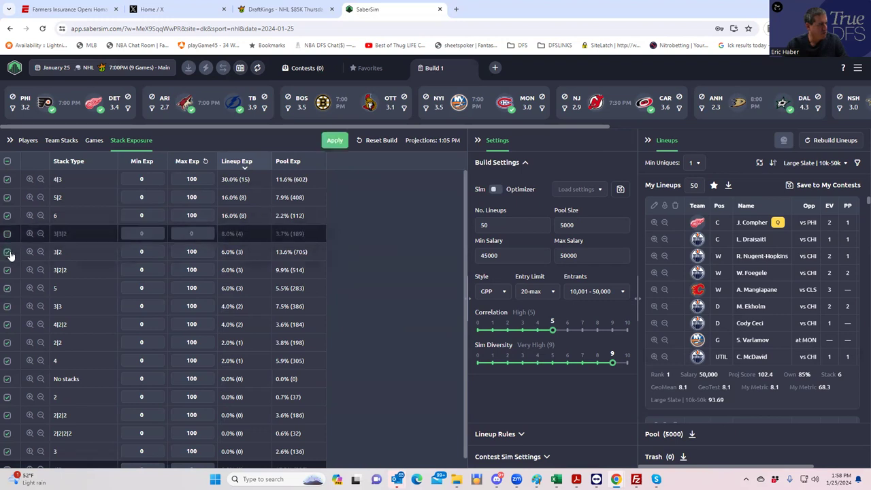
click(7, 252)
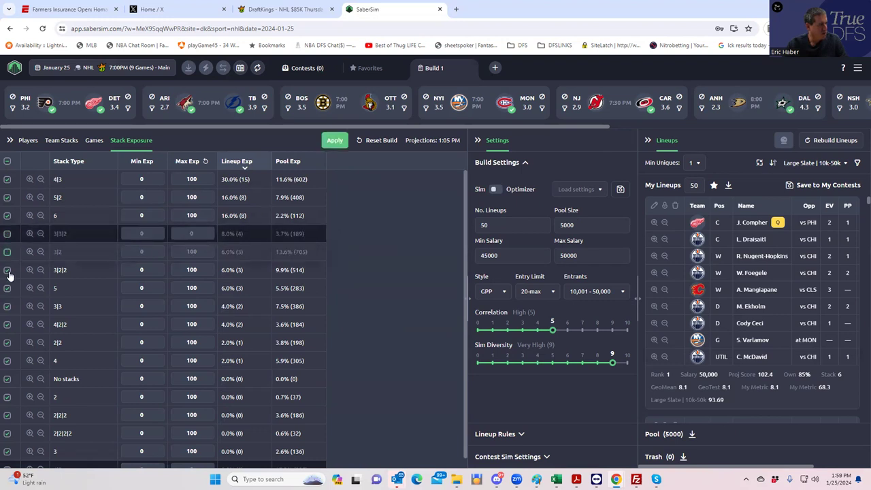
click(7, 288)
click(7, 307)
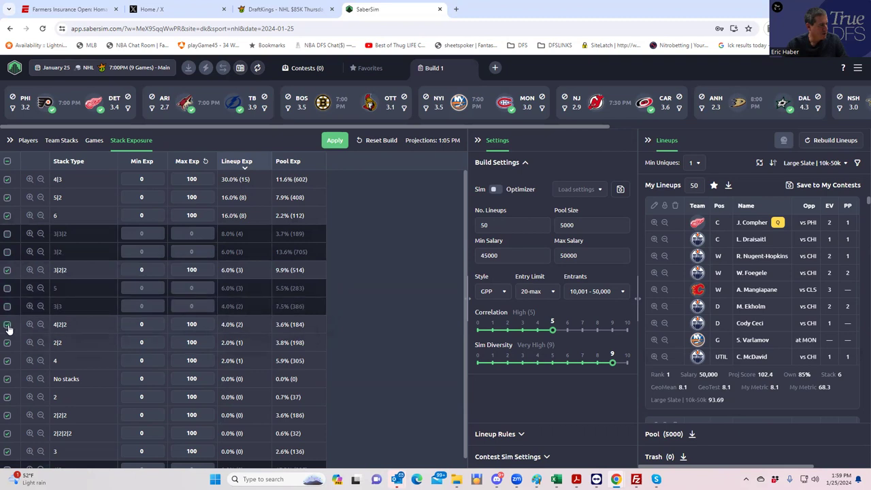
click(7, 325)
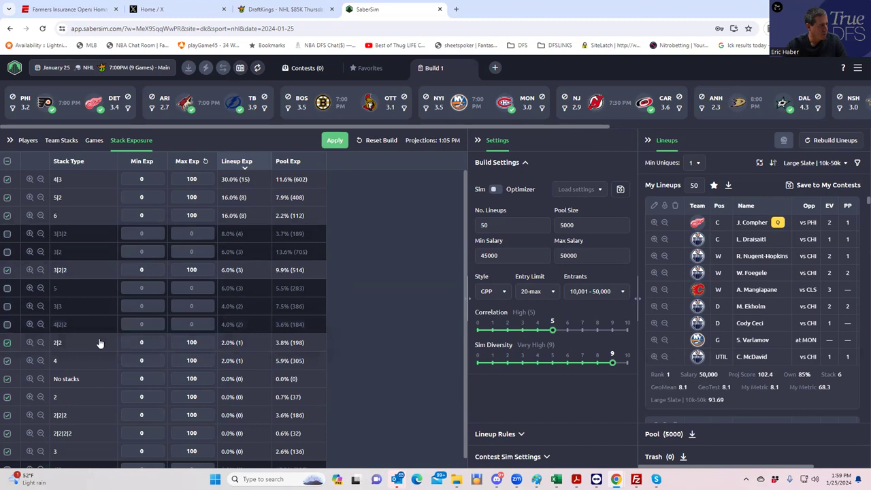
click(7, 343)
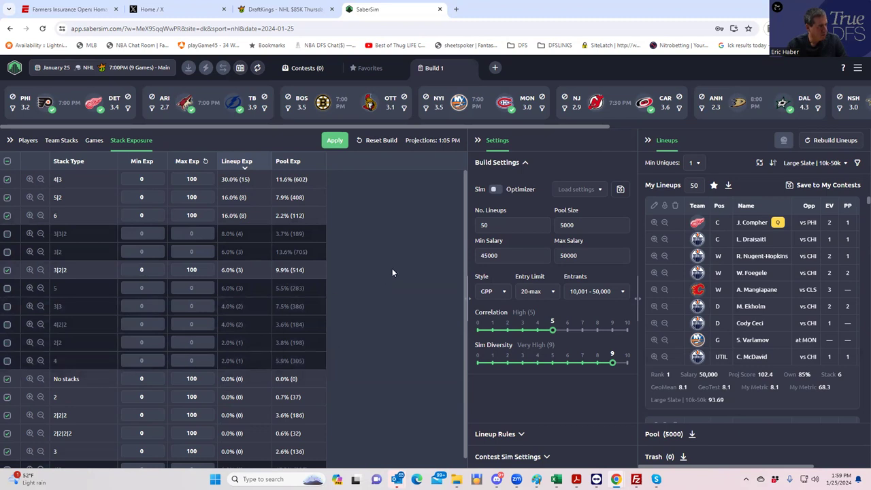
click(333, 145)
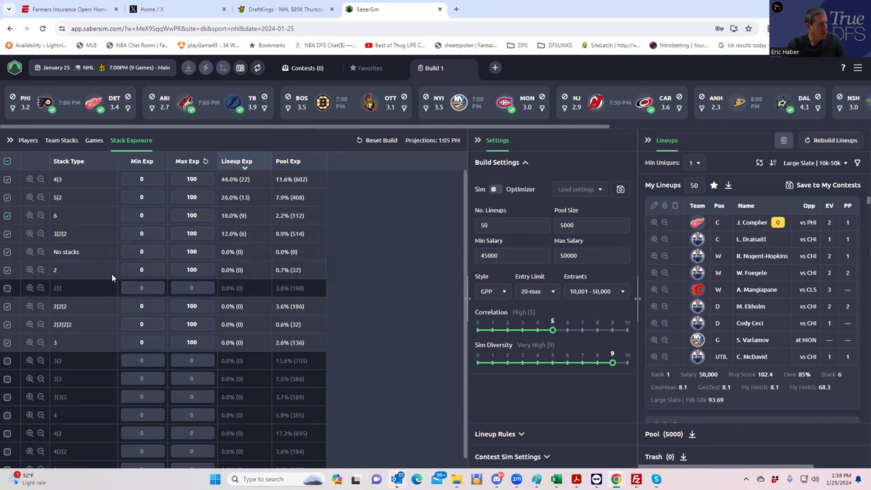
click(8, 235)
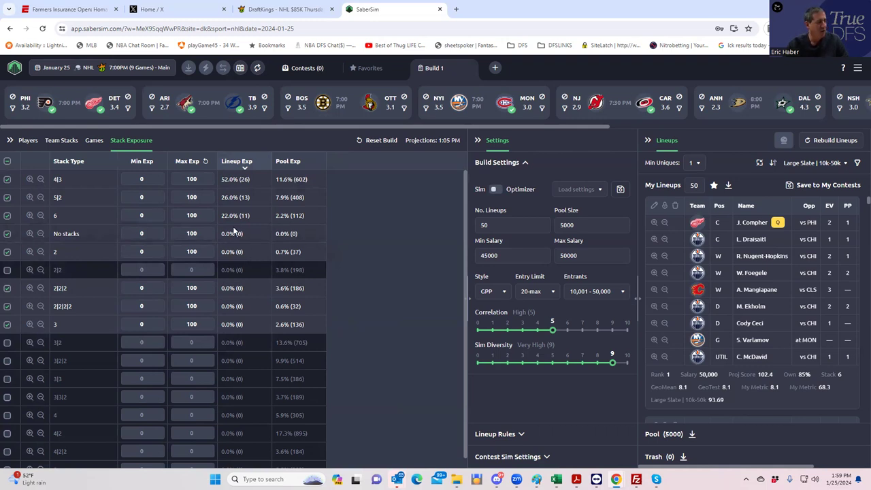
Step: Show the team stack exposures and set the lineups' minimum uniques to 3
click(56, 142)
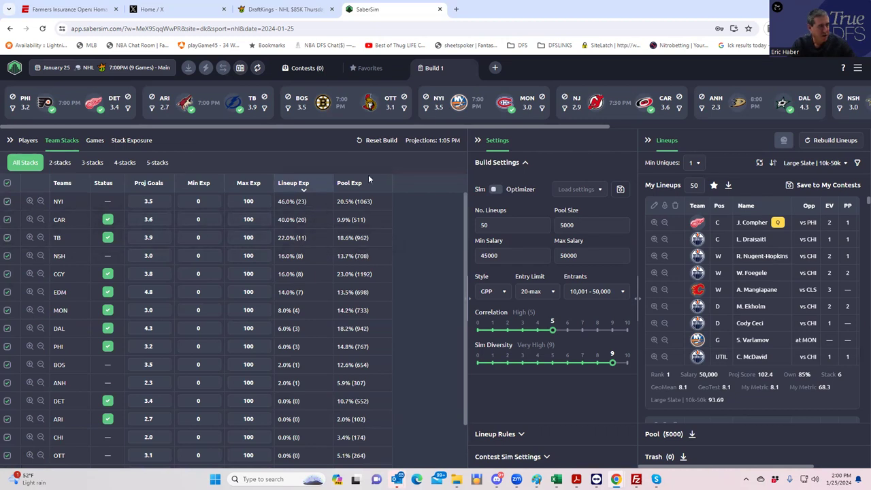
click(699, 164)
click(698, 203)
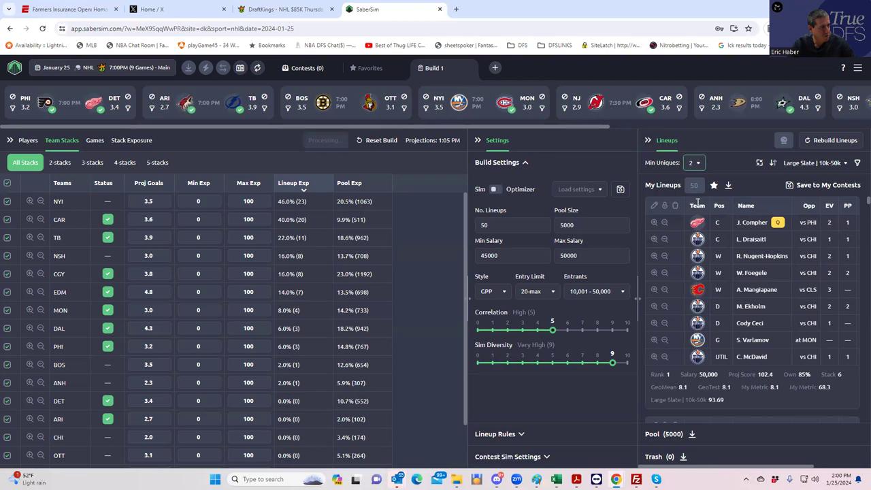
click(692, 167)
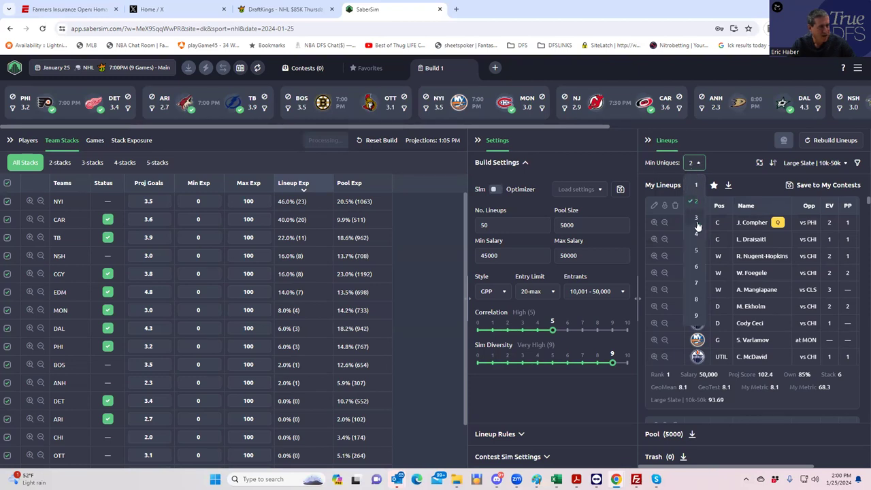
click(697, 219)
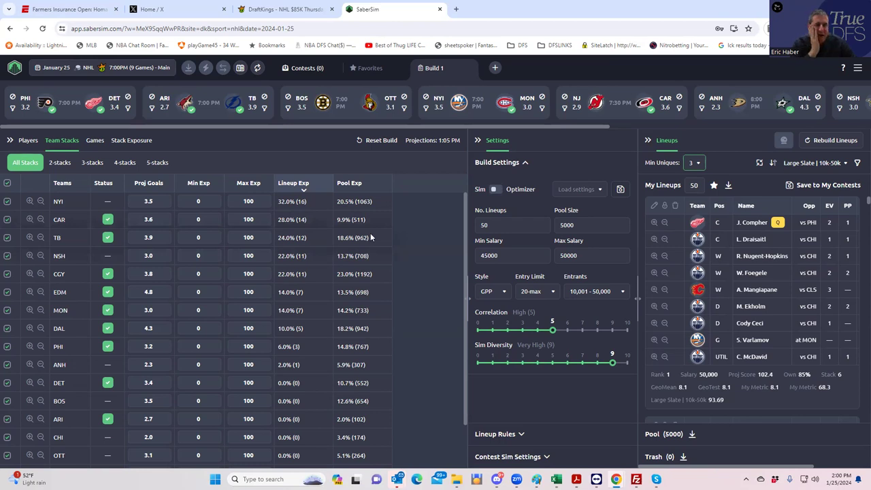
Step: Upload the DKEntries - 2024-01-25T140039.021 file from Downloads and save the lineups to all three of its contests
click(789, 187)
click(425, 181)
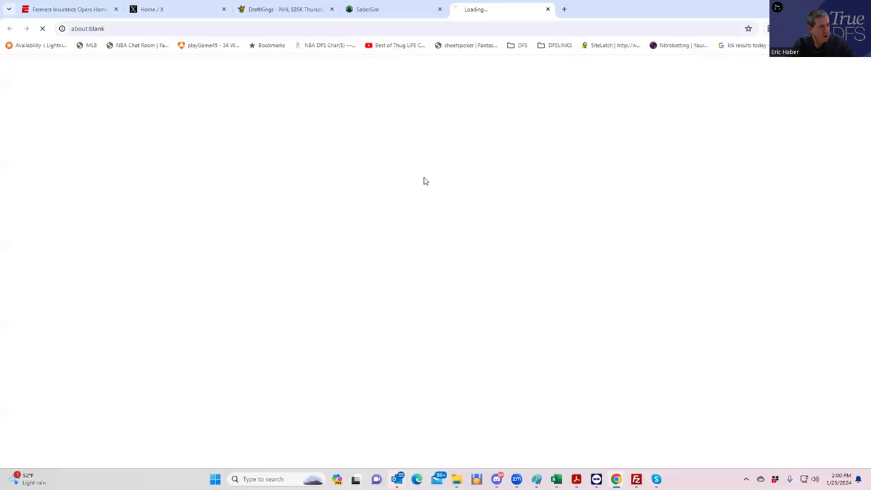
click(433, 268)
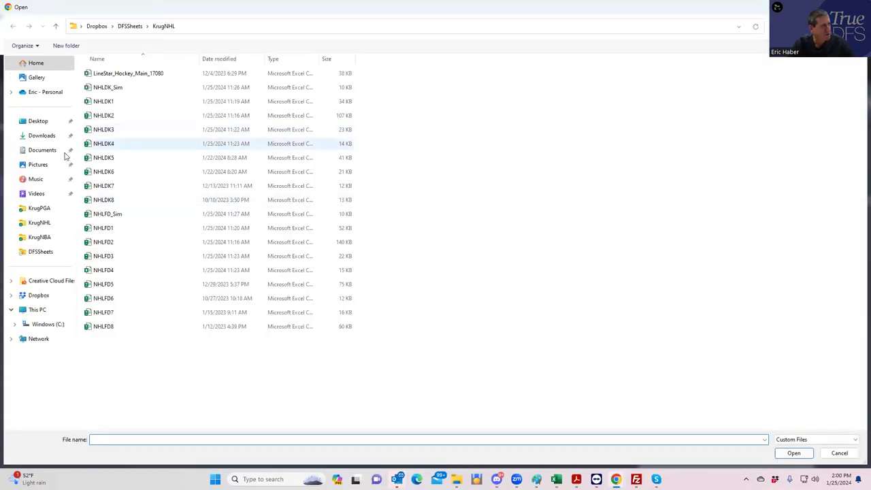
click(42, 135)
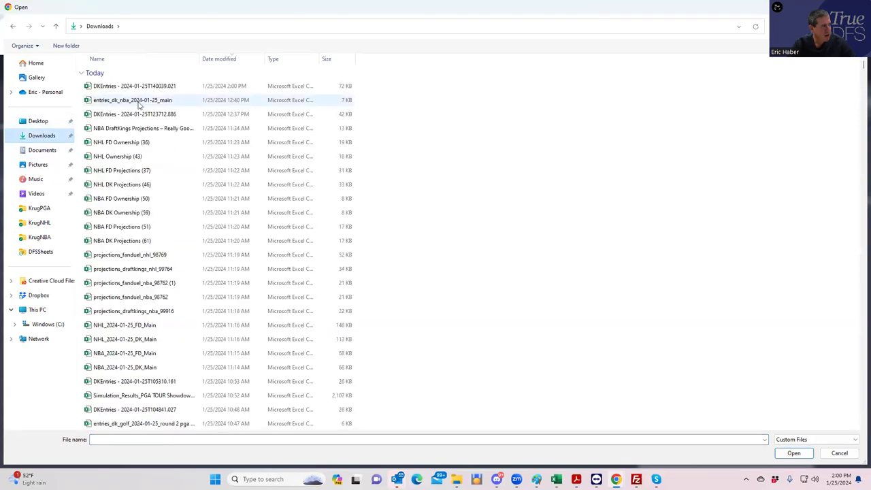
click(139, 87)
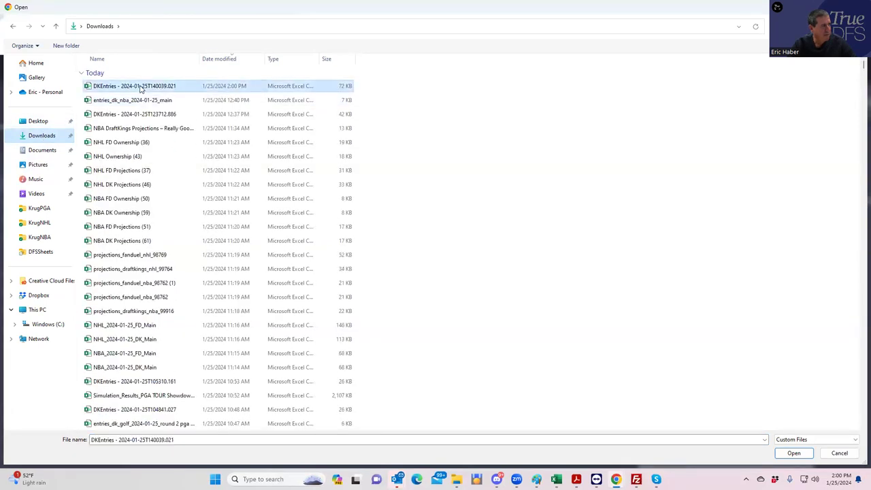
click(792, 454)
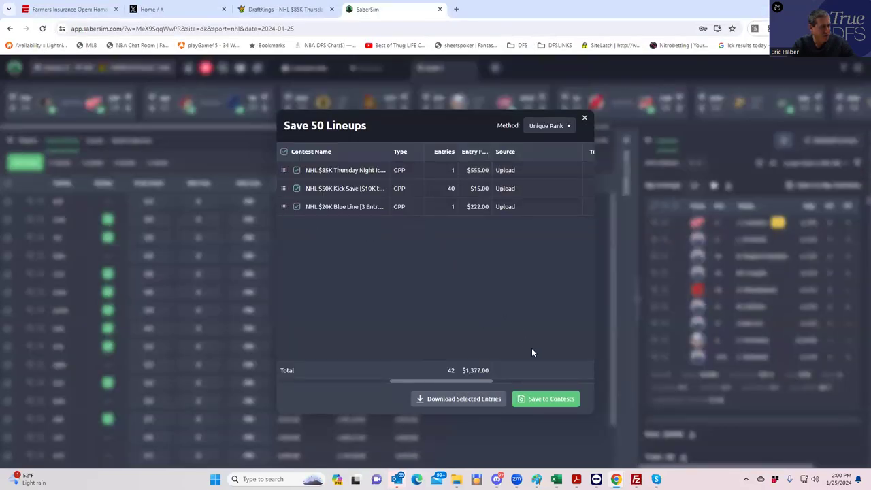
click(540, 401)
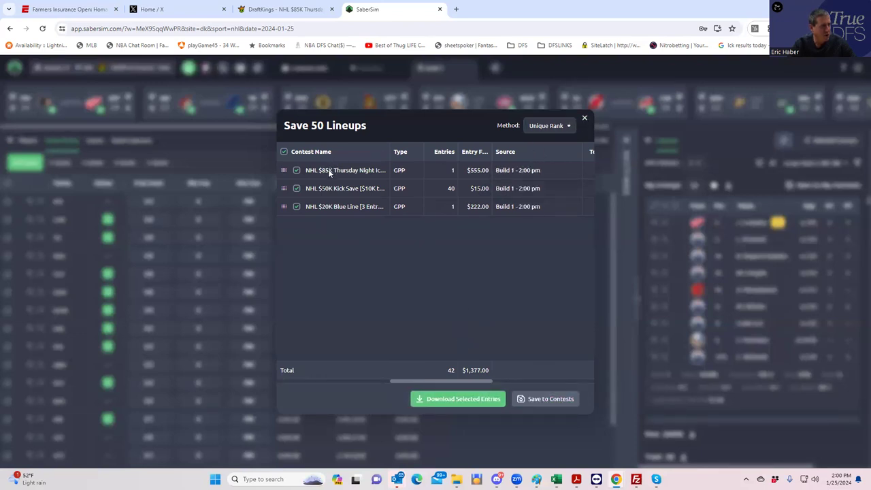
Step: Add contest sims for the $85K Thursday Night Ice, $50K Kick Save and $20K Blue Line contests, with SaberSim Ownership and 100000 sims each
click(360, 178)
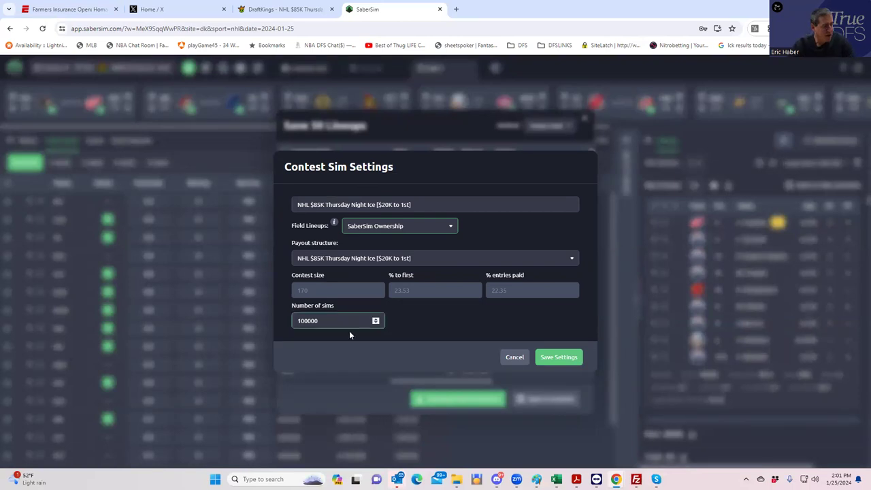
click(563, 358)
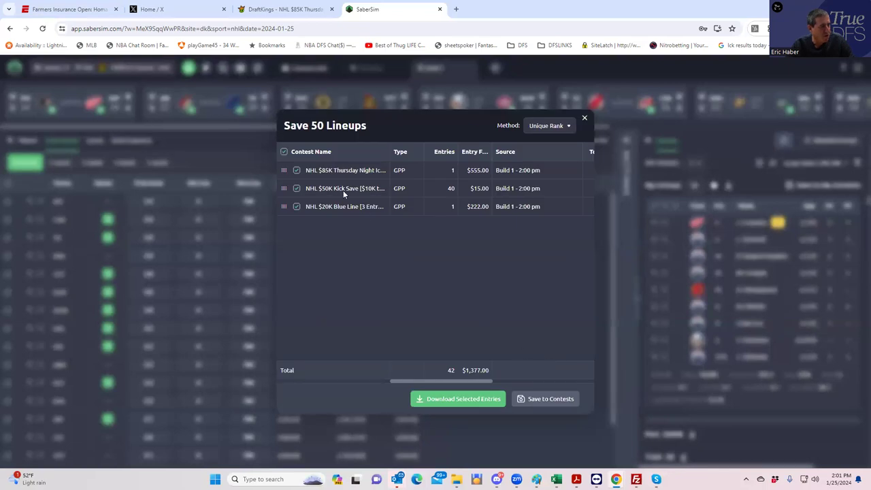
mouse_move(343, 190)
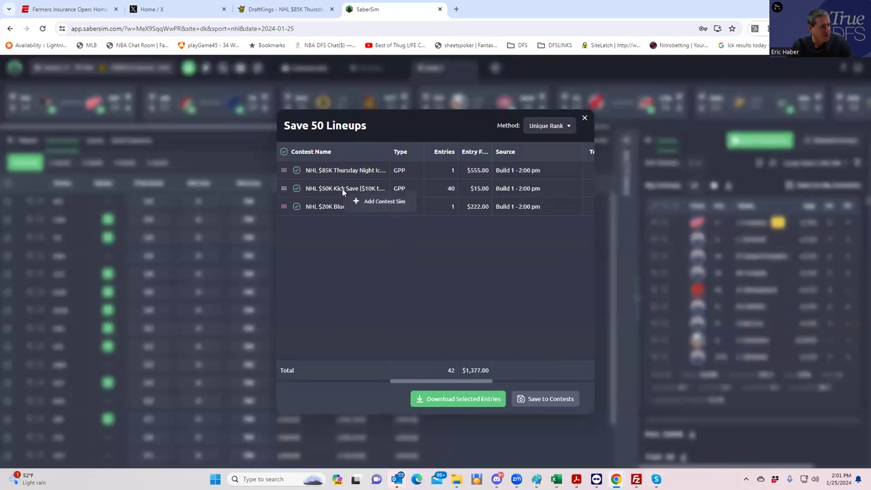
click(378, 203)
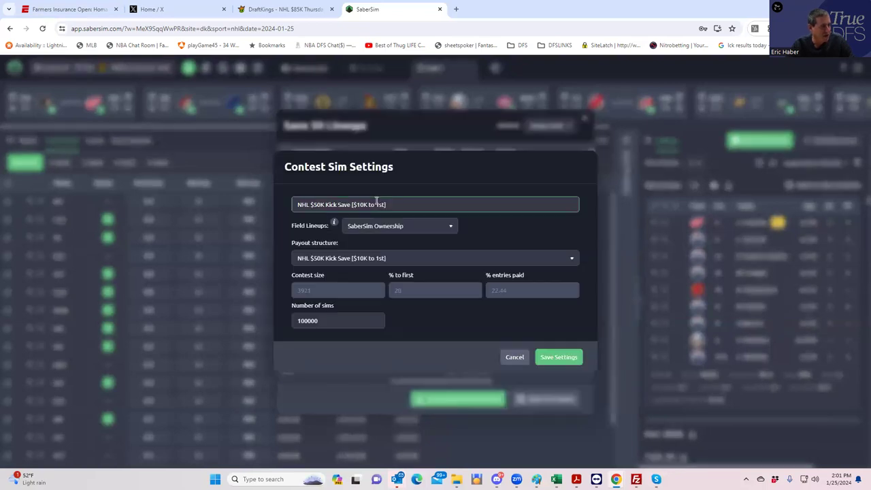
click(557, 362)
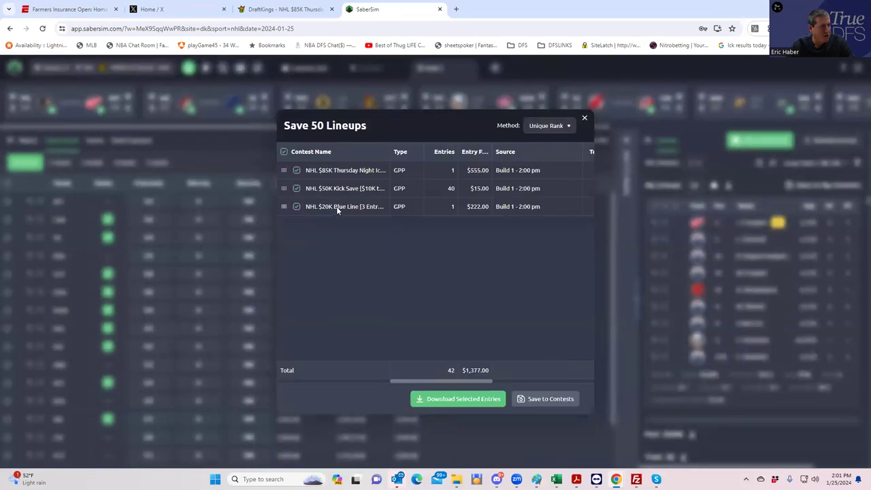
mouse_move(336, 207)
click(356, 217)
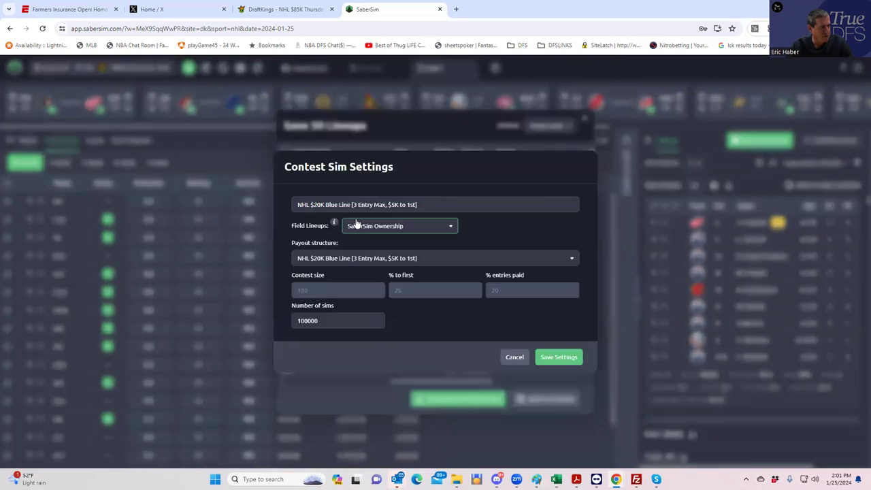
click(553, 359)
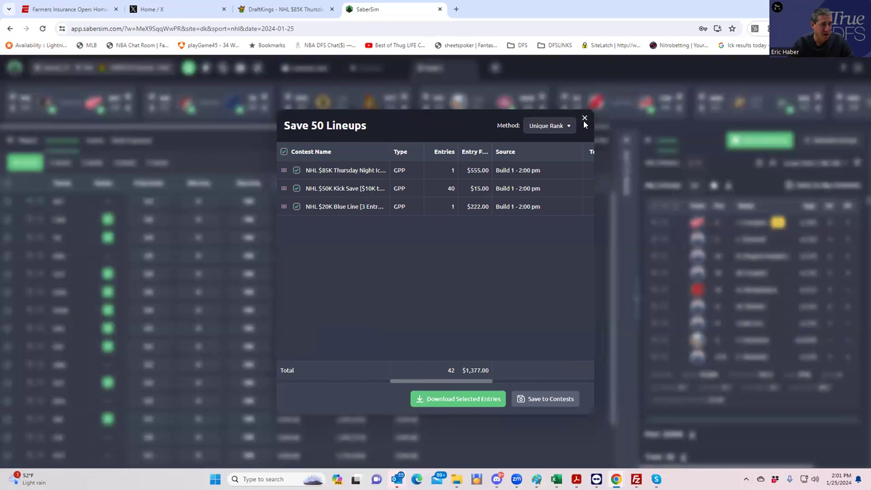
Step: Run the contest sims on the build and show the list of contests in the contest sim settings
key(Escape)
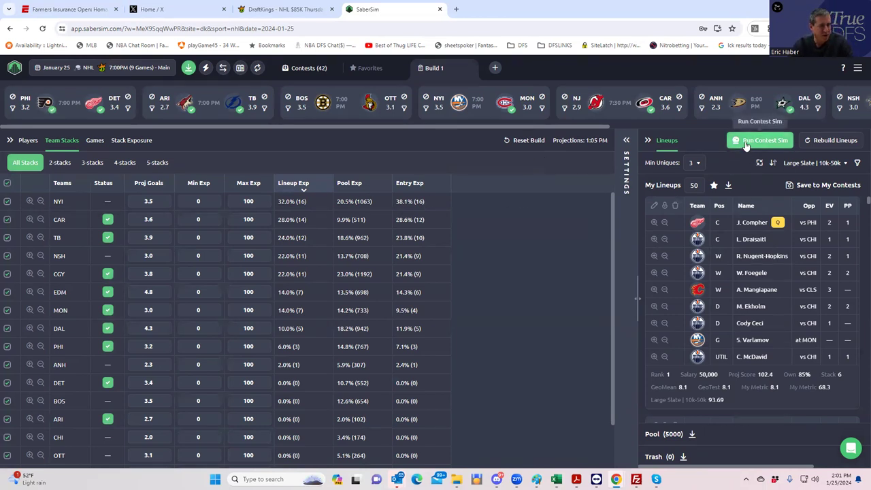
click(625, 143)
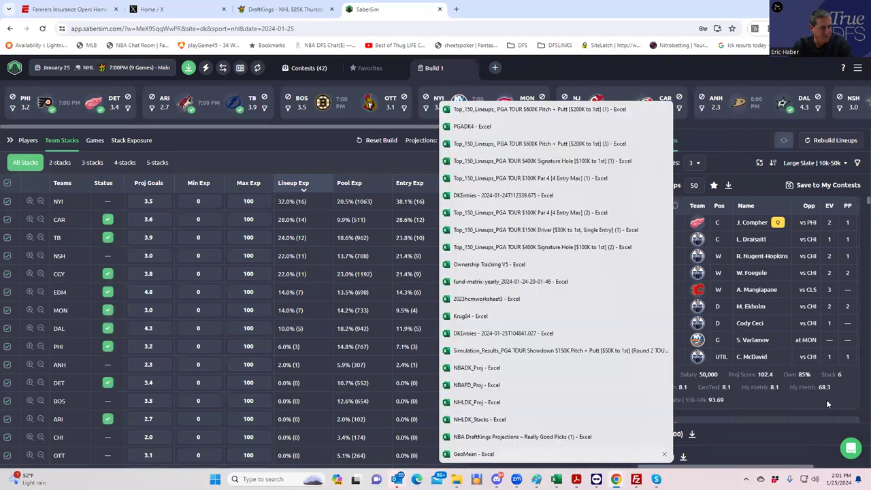
click(545, 459)
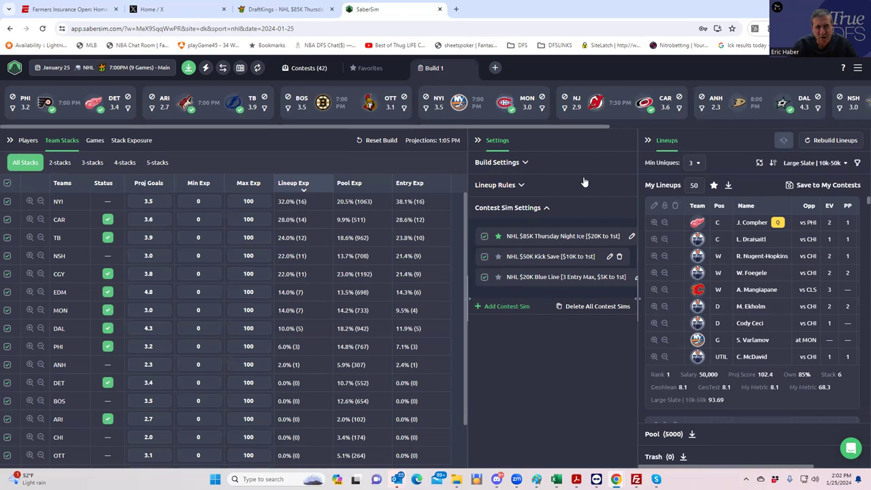
Step: Rank the lineups by RAROI for the NHL $50K Kick Save sim and review their stack type and player exposures
click(821, 164)
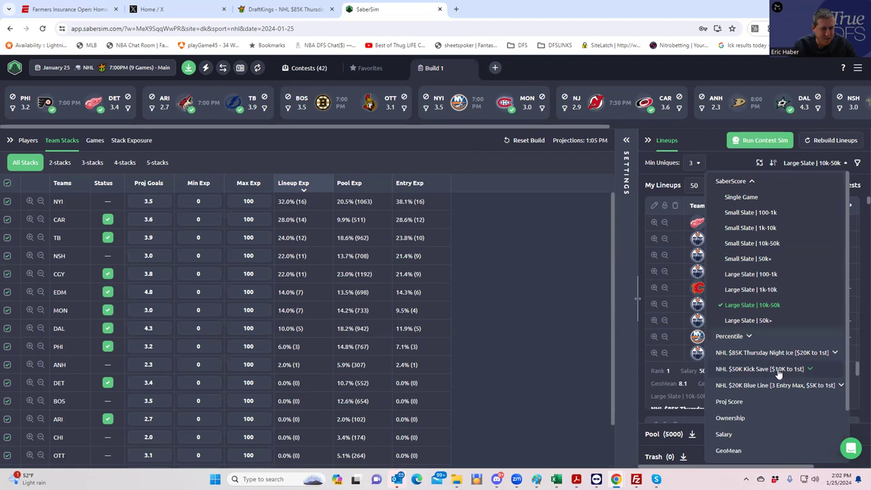
click(778, 373)
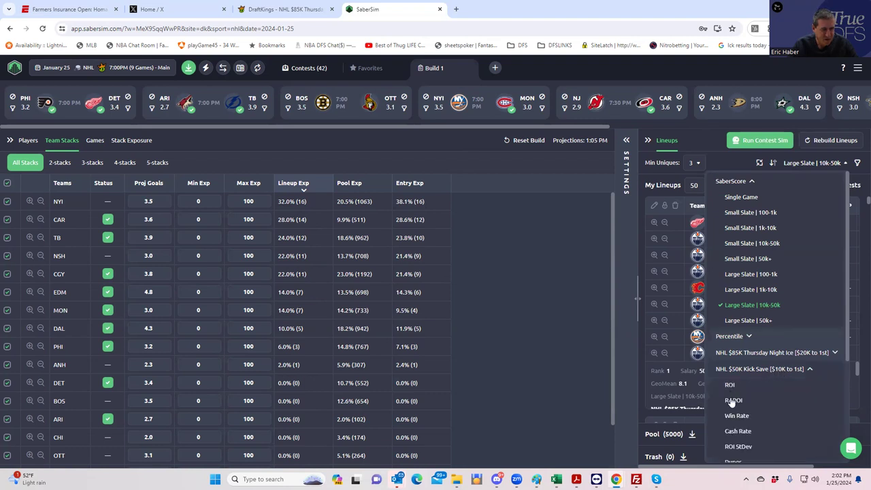
click(733, 401)
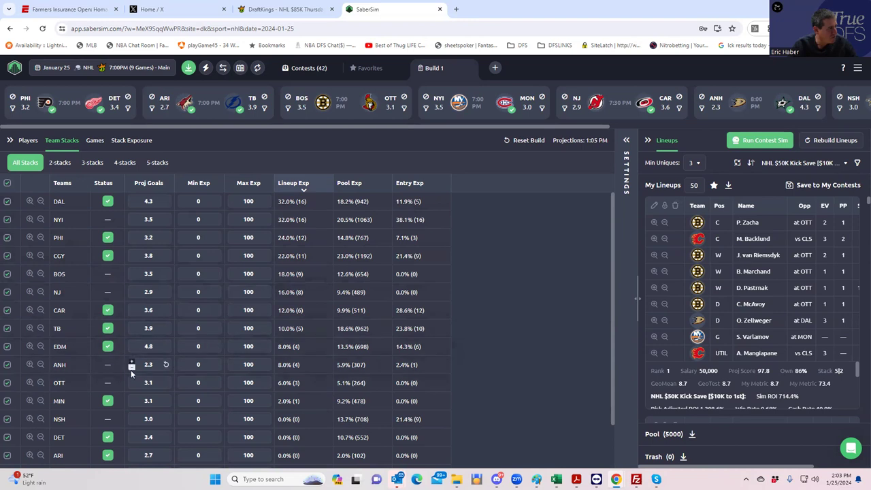
click(132, 140)
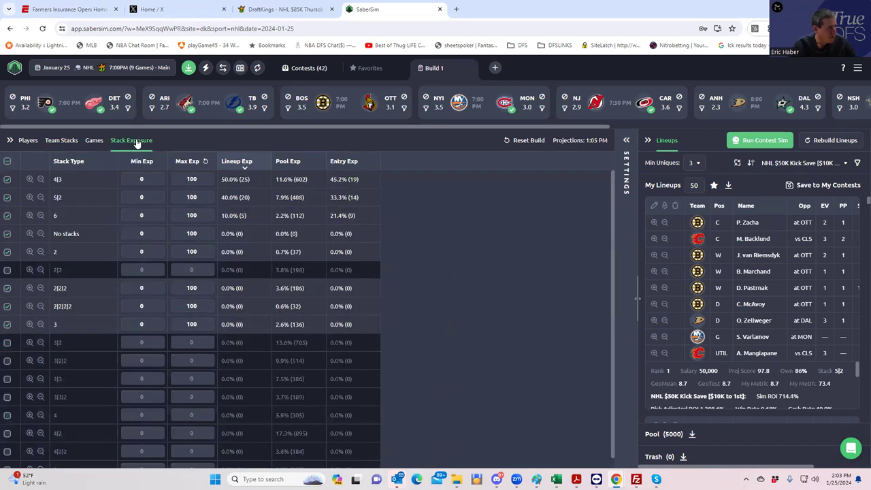
click(28, 140)
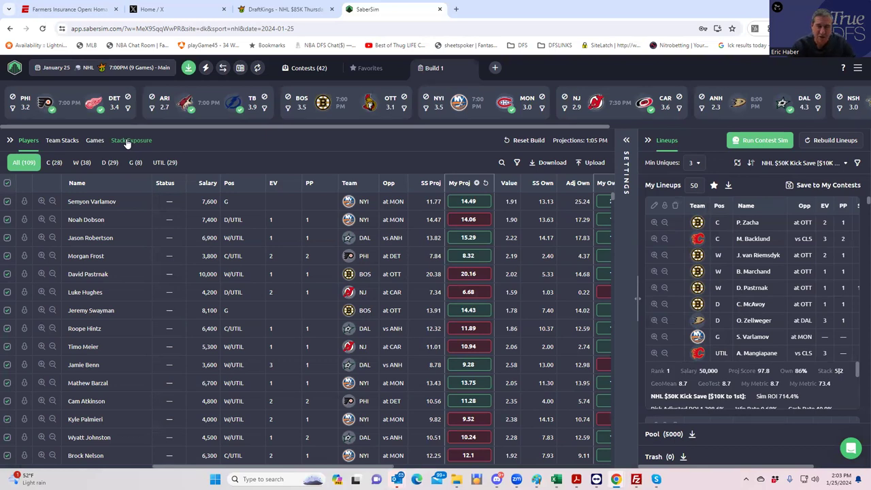
Step: Save the re-ranked lineups to the NHL $50K Kick Save contest only, excluding the $85K and $20K contests
click(791, 189)
click(297, 171)
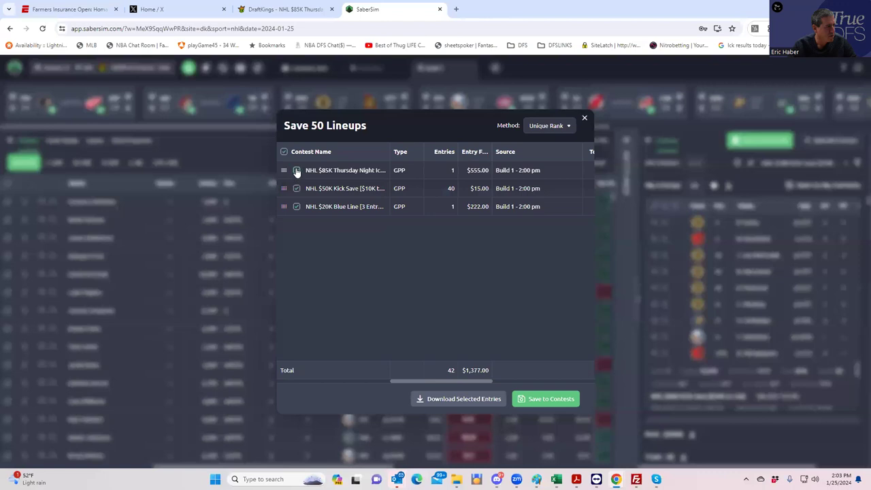
click(298, 207)
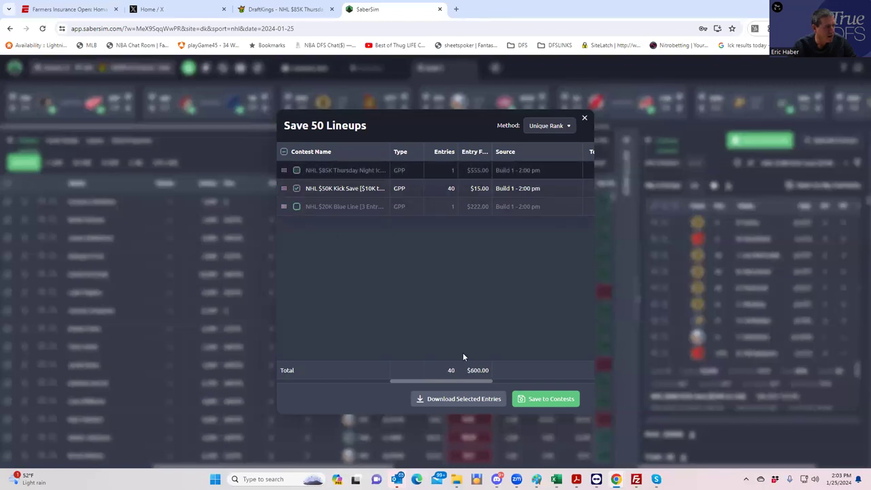
click(552, 400)
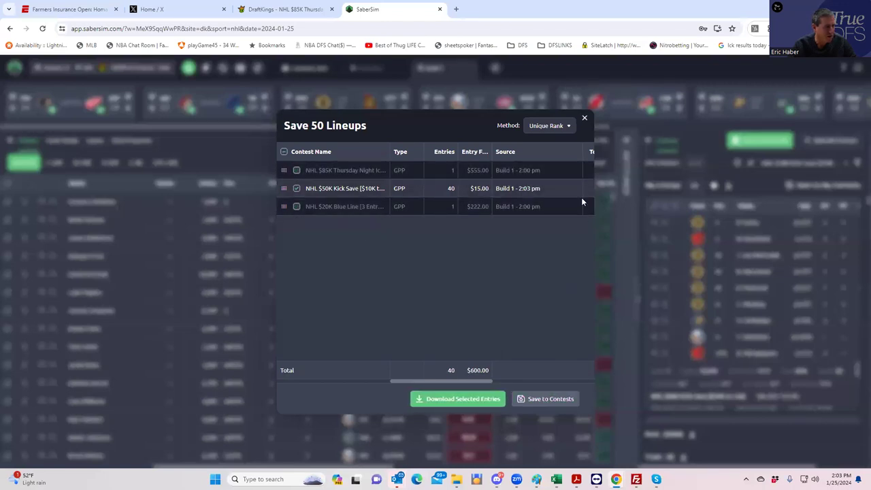
click(585, 119)
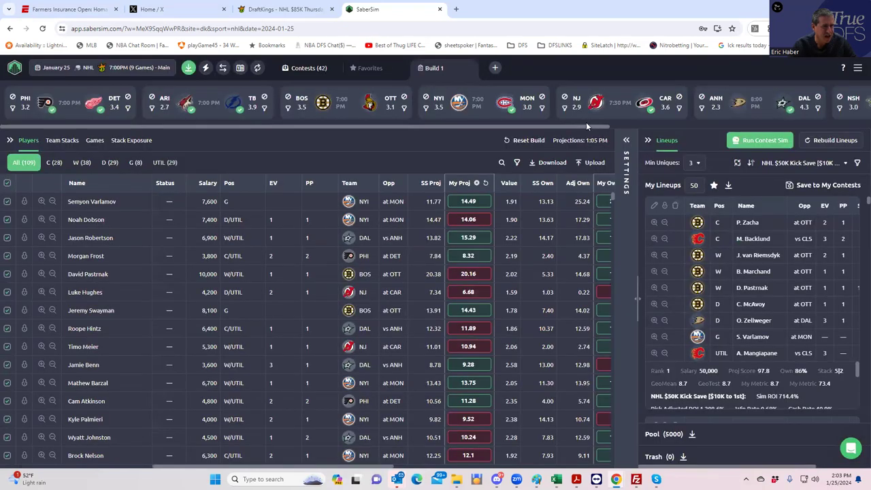
Step: Rank the lineups by RAROI for the NHL $85K Thursday Night Ice sim and save them to that contest only
click(795, 162)
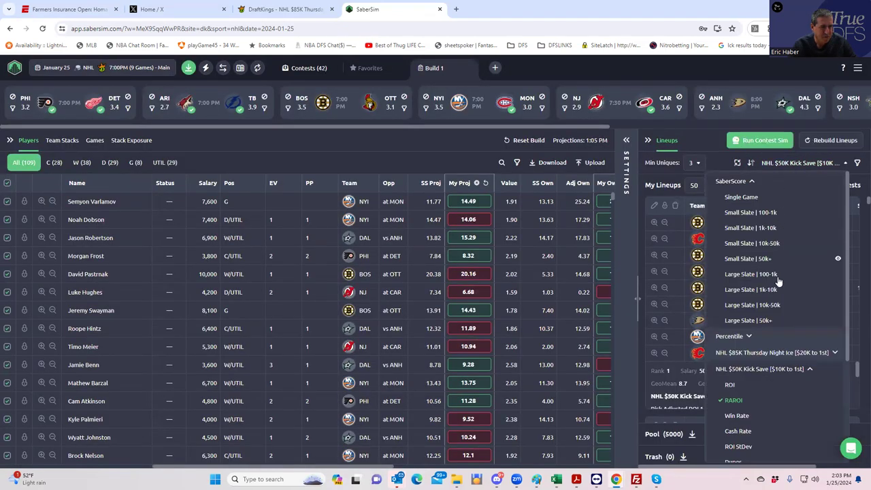
click(774, 354)
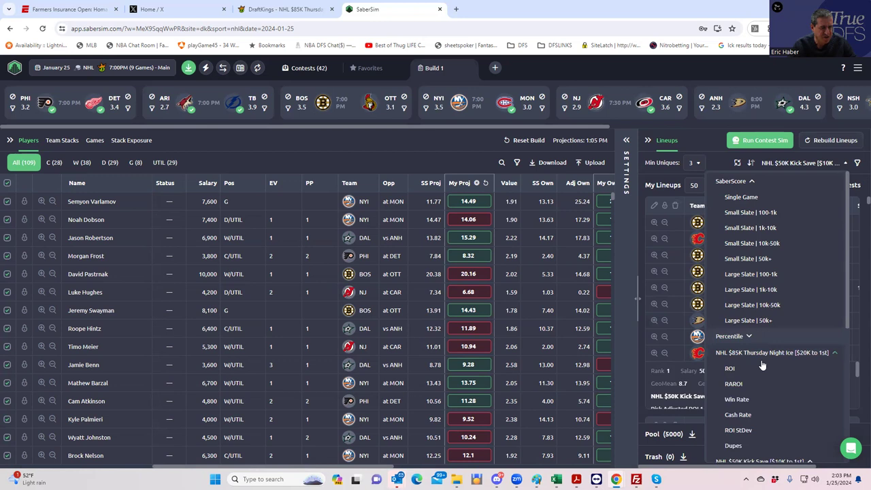
click(735, 384)
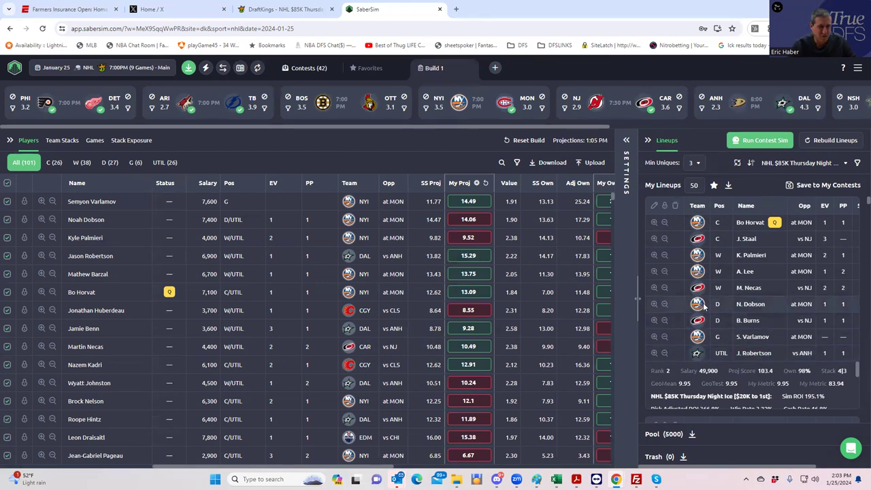
click(810, 186)
click(297, 189)
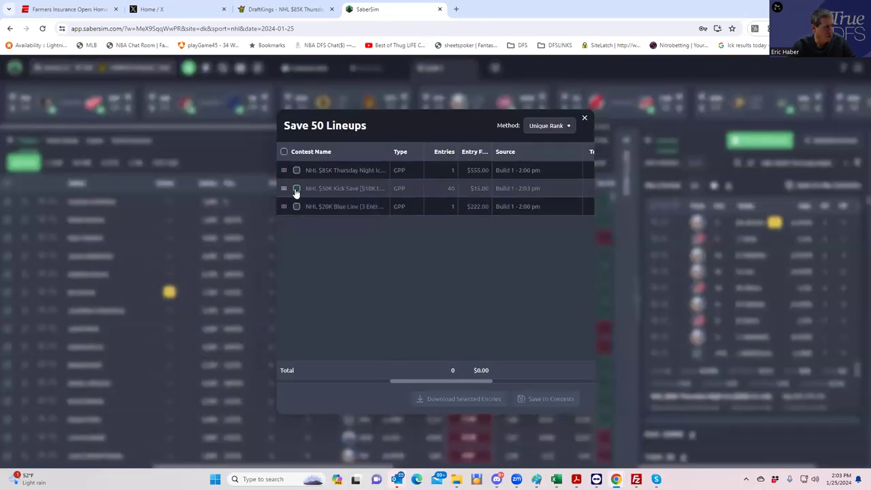
click(297, 171)
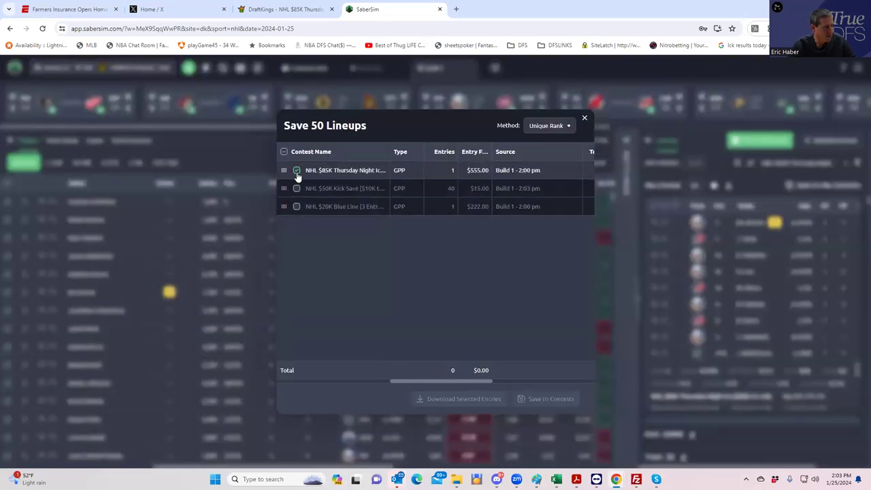
click(550, 406)
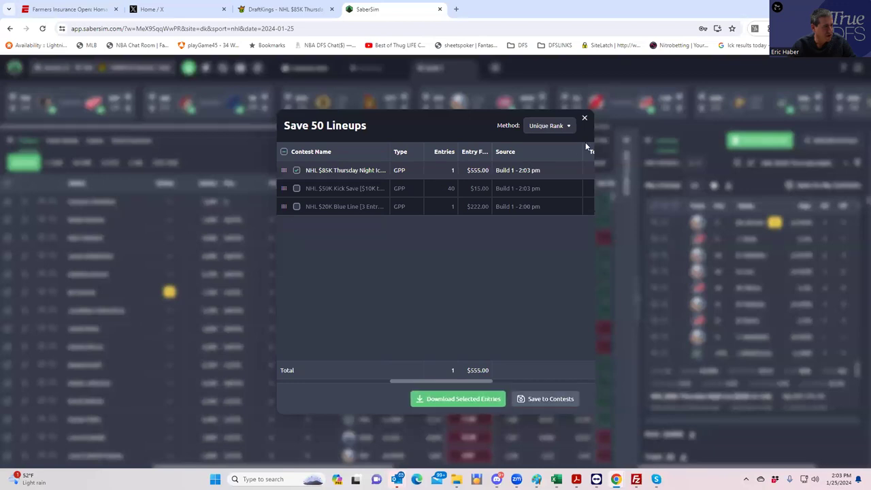
click(585, 120)
Step: Rank the lineups by RAROI for the NHL $20K Blue Line sim and save them to that contest only
click(804, 163)
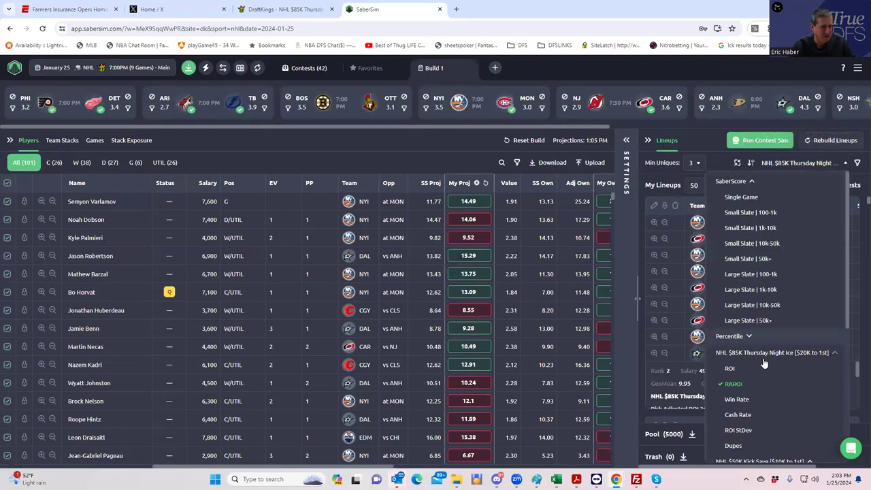
scroll(776, 340, down, 3)
click(751, 404)
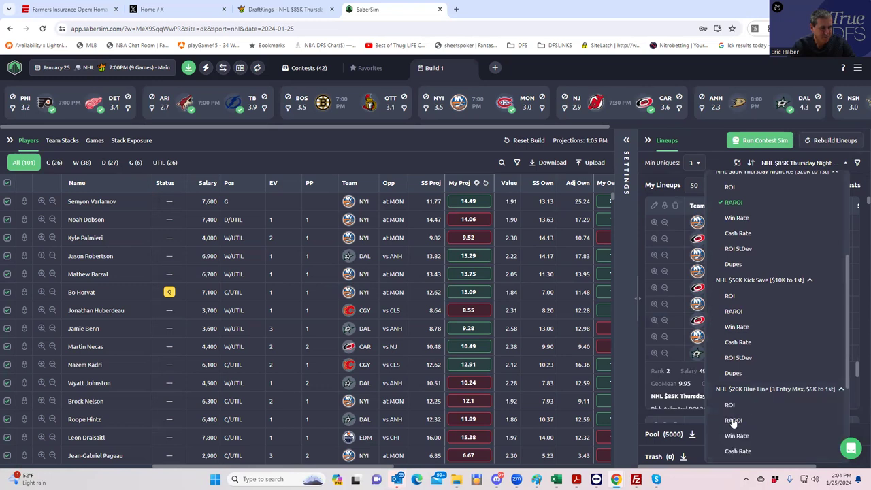
click(733, 421)
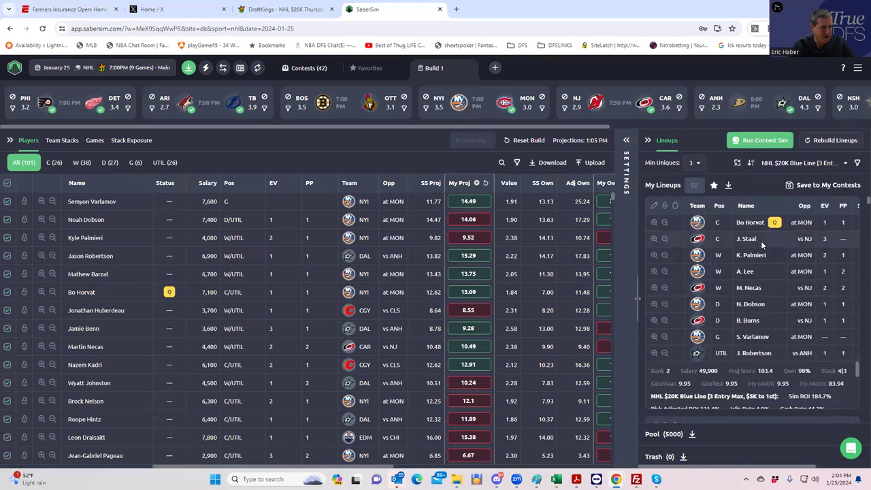
click(790, 189)
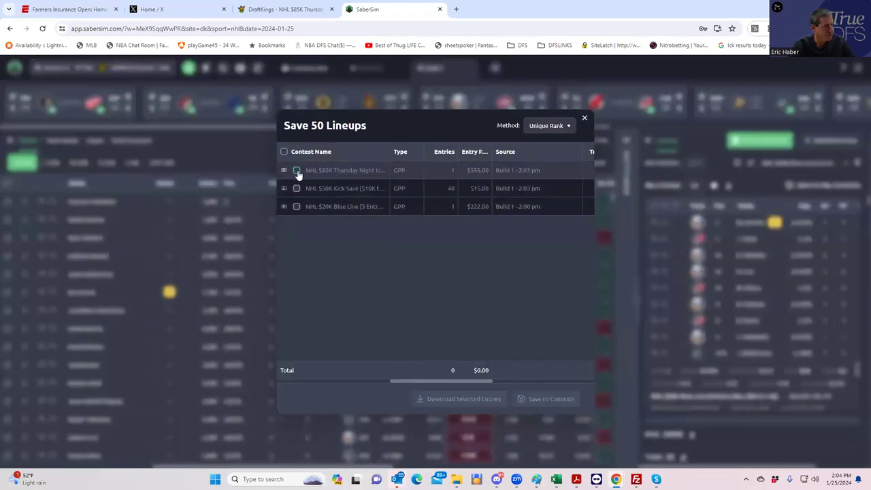
click(297, 207)
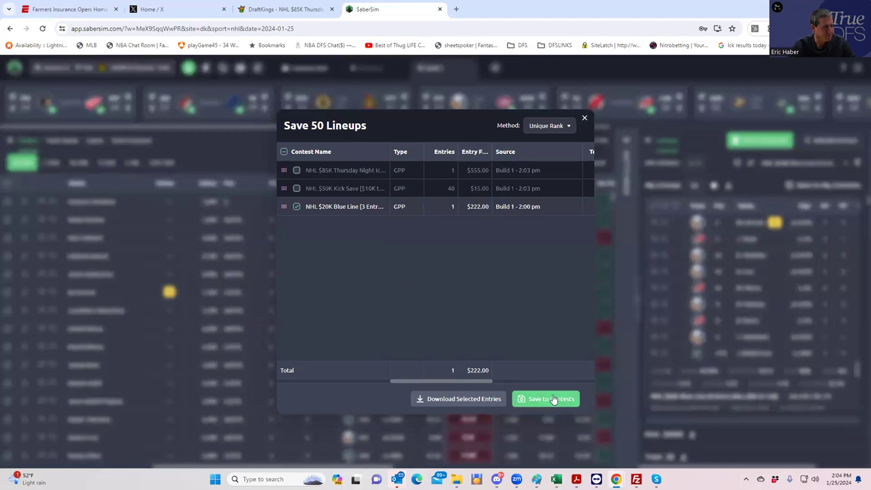
click(553, 399)
click(584, 118)
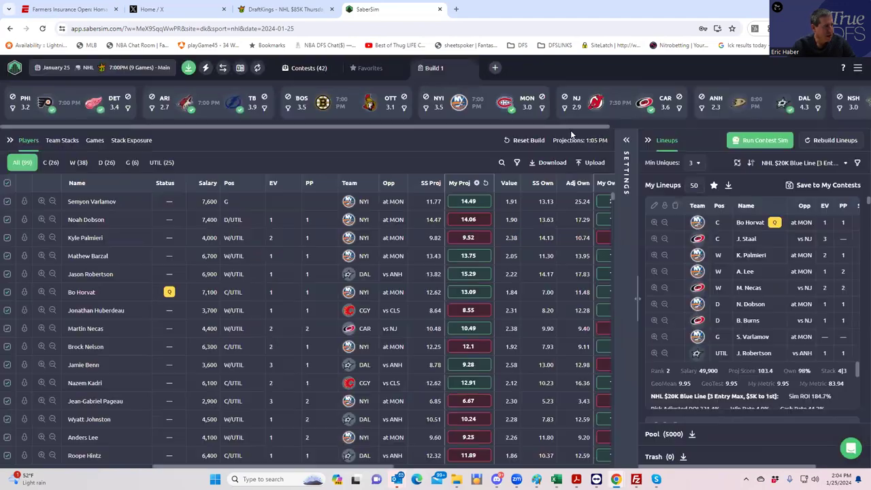